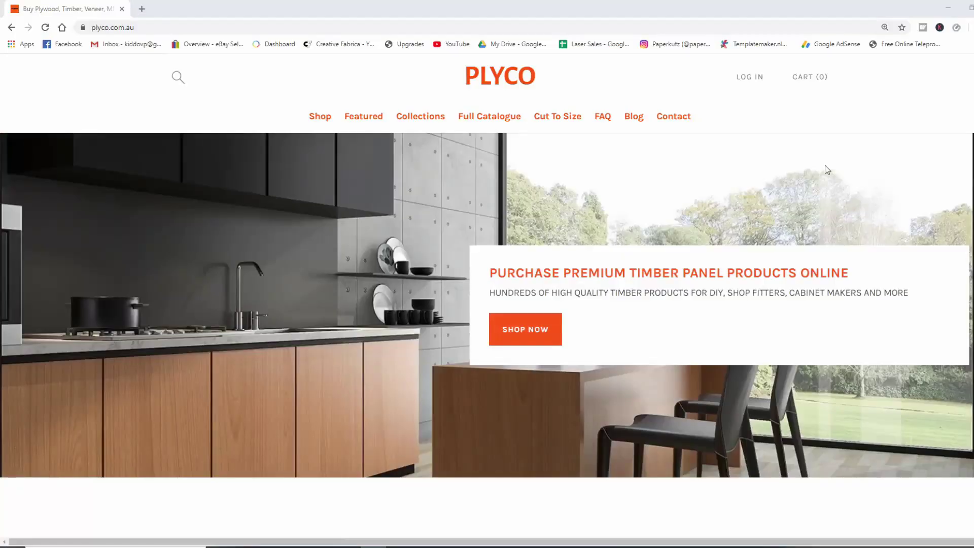
Go back to the Radiata Laserply product page for 3mm 1200 x 600mm sheets at $11.83.
{"action": "left_click", "coordinate": [11, 27]}
{"action": "scroll", "coordinate": [425, 220], "scroll_direction": "up", "scroll_amount": 2}
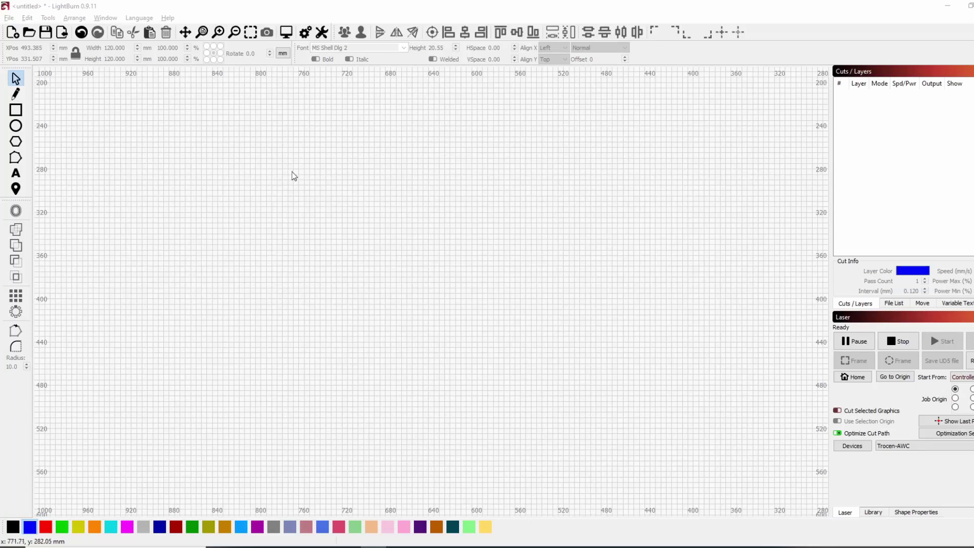
Draw a 120 mm circle and a 30 mm circle inside it.
{"action": "left_click", "coordinate": [16, 125]}
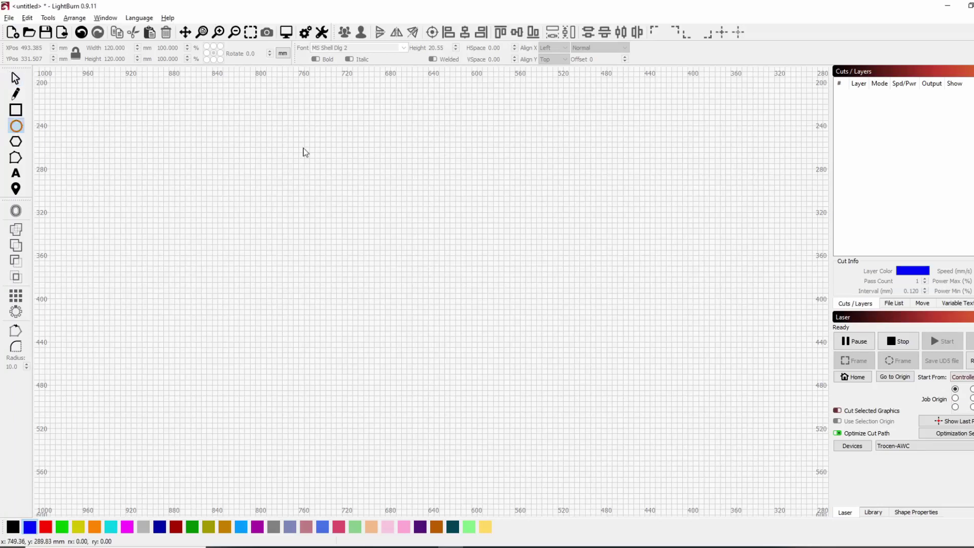
{"action": "left_click_drag", "start_coordinate": [339, 190], "coordinate": [470, 321]}
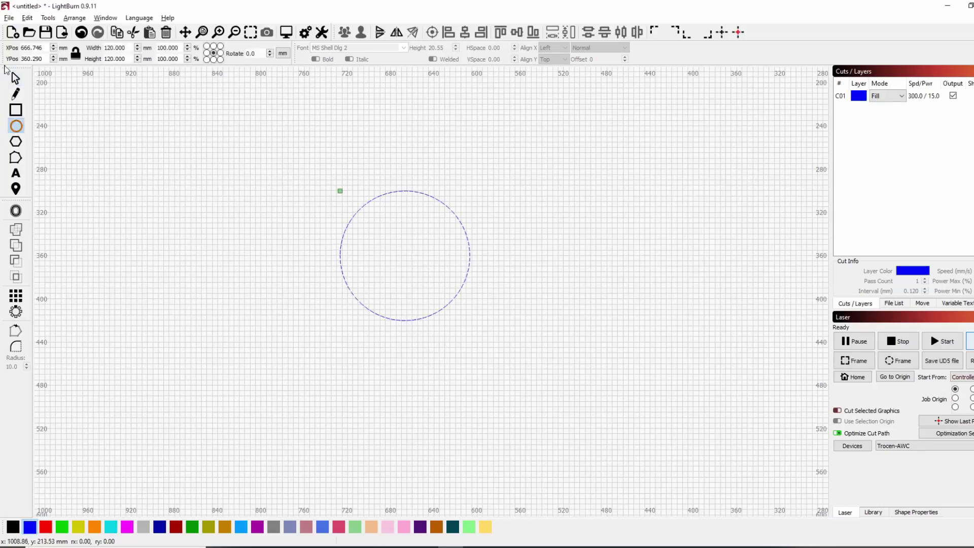
{"action": "left_click_drag", "start_coordinate": [125, 47], "coordinate": [104, 48]}
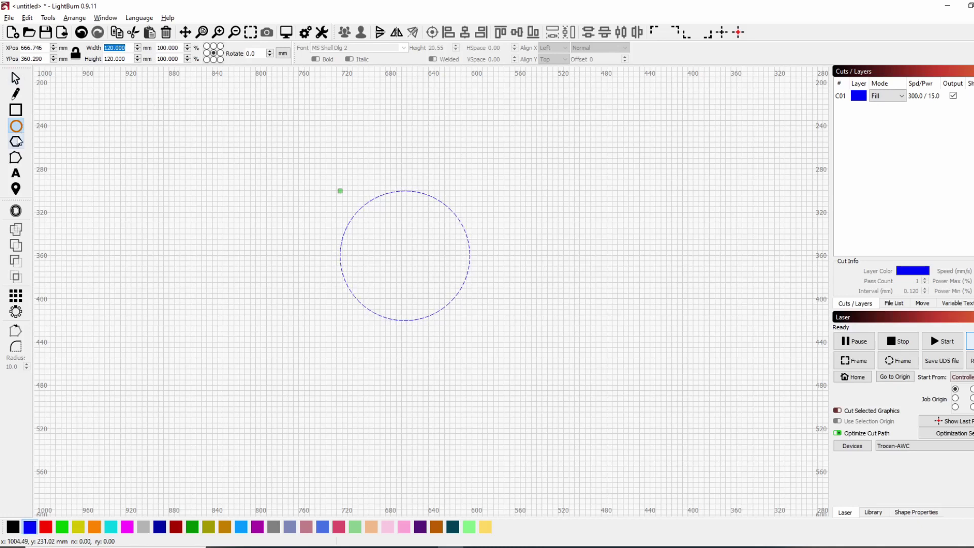
{"action": "left_click_drag", "start_coordinate": [379, 244], "coordinate": [412, 260]}
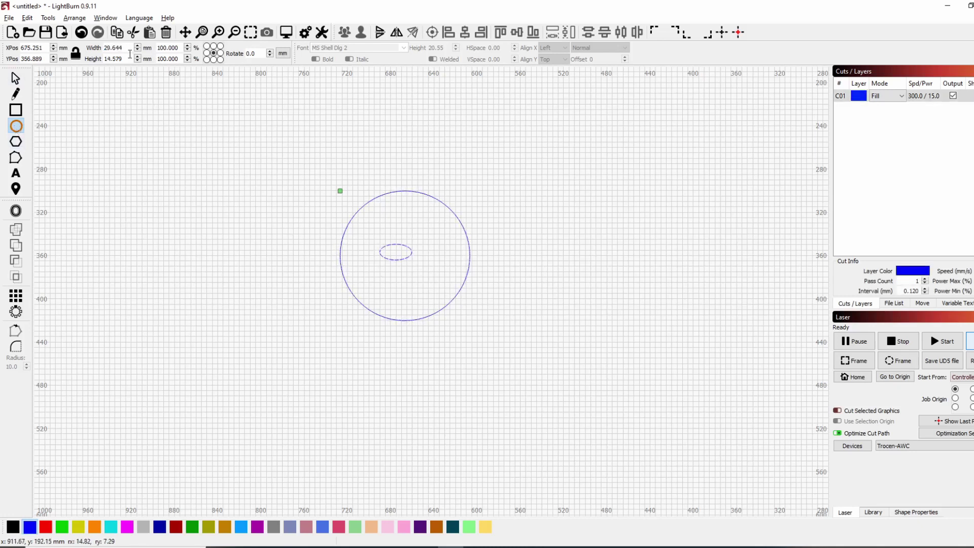
{"action": "double_click", "coordinate": [128, 48]}
{"action": "type", "text": "30"}
{"action": "key", "text": "Tab"}
{"action": "type", "text": "30"}
{"action": "key", "text": "Return"}
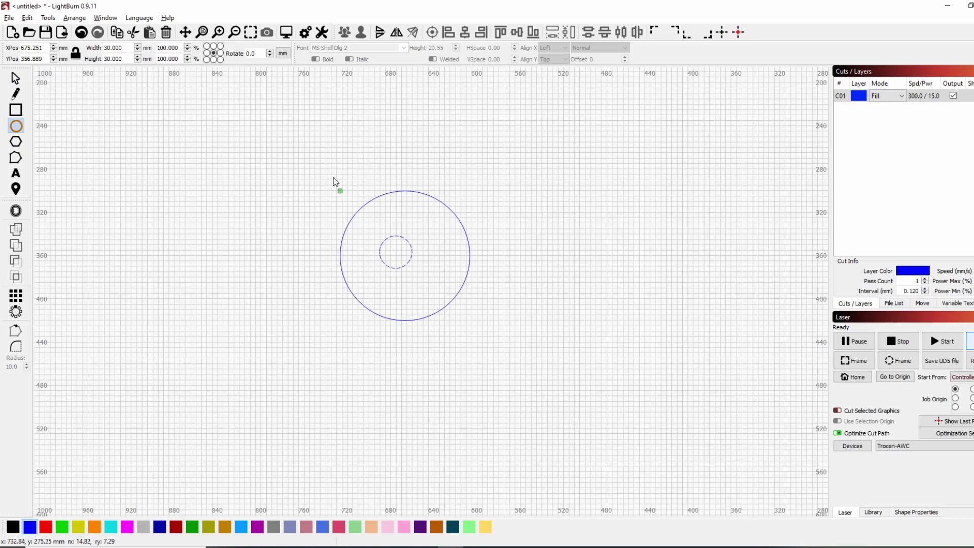
{"action": "left_click_drag", "start_coordinate": [340, 188], "coordinate": [568, 389]}
{"action": "key", "text": "Escape"}
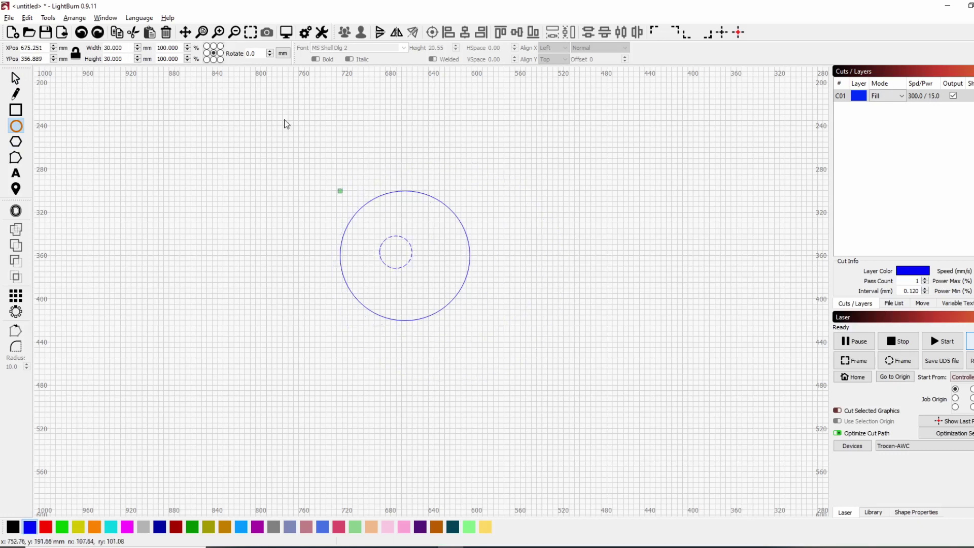
Centre the 30 mm circle on the 120 mm circle.
{"action": "key", "text": "Escape"}
{"action": "left_click_drag", "start_coordinate": [315, 170], "coordinate": [501, 360]}
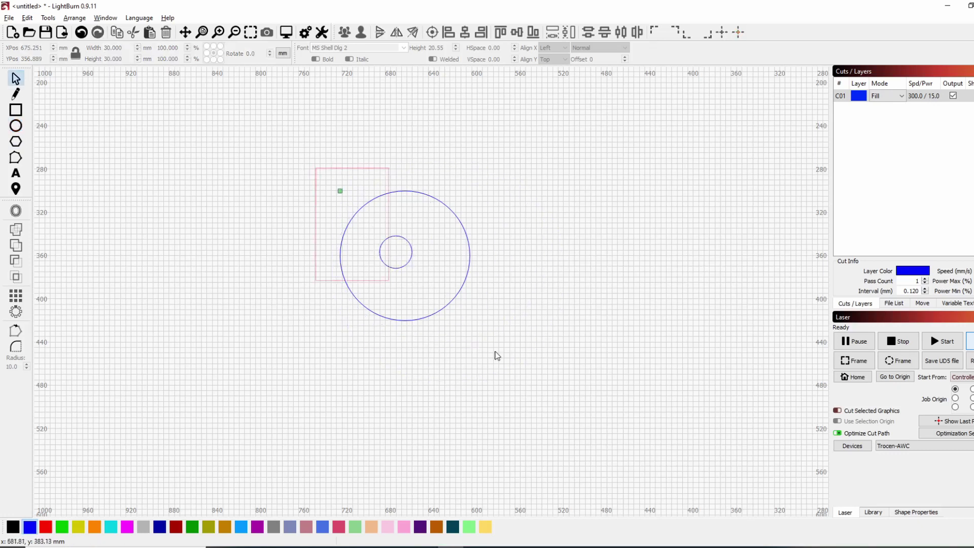
{"action": "left_click", "coordinate": [433, 31]}
{"action": "left_click", "coordinate": [439, 337]}
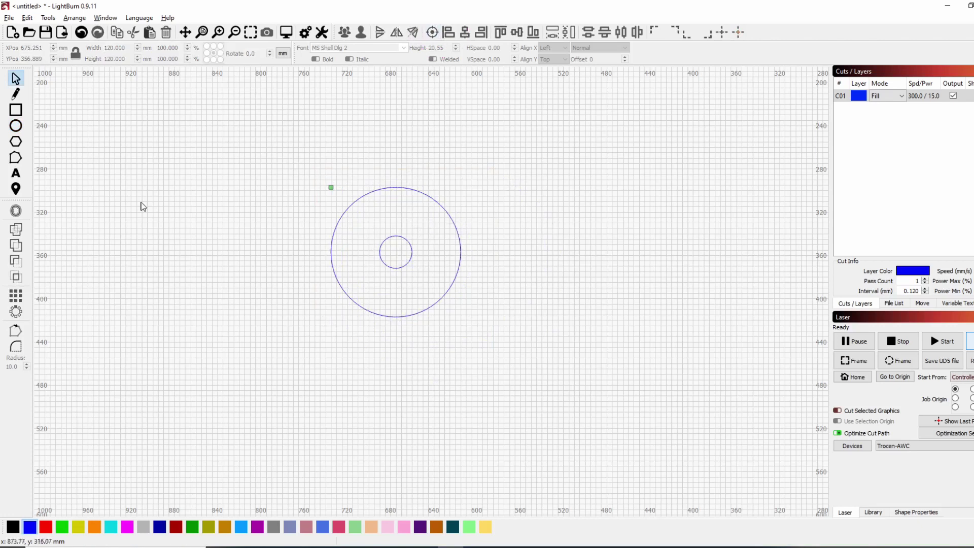
{"action": "scroll", "coordinate": [140, 206], "scroll_direction": "up", "scroll_amount": 2}
Draw a notch rectangle sized 3 mm wide by 15 mm high.
{"action": "left_click", "coordinate": [16, 110]}
{"action": "scroll", "coordinate": [526, 169], "scroll_direction": "up", "scroll_amount": 1}
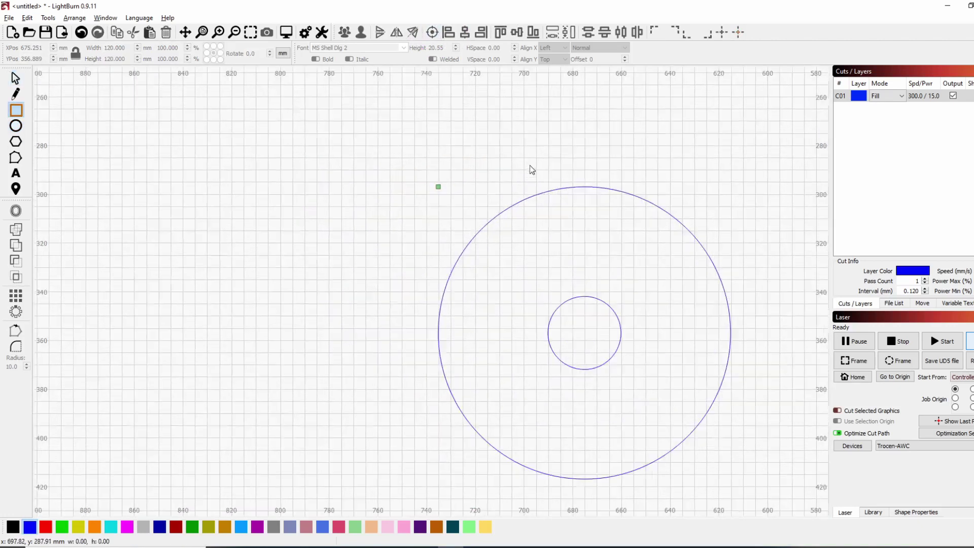
{"action": "scroll", "coordinate": [613, 215], "scroll_direction": "up", "scroll_amount": 2}
{"action": "left_click_drag", "start_coordinate": [613, 250], "coordinate": [643, 260]}
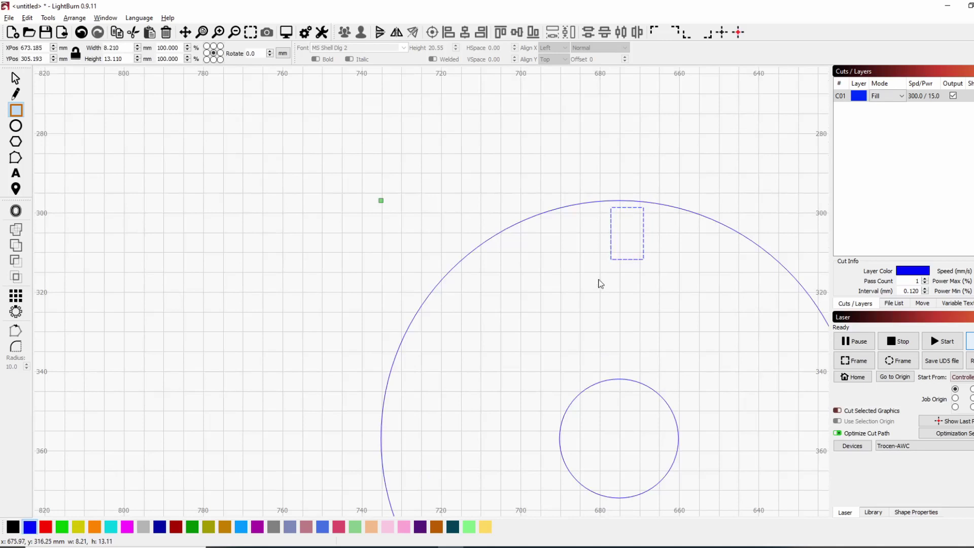
{"action": "double_click", "coordinate": [120, 49]}
{"action": "type", "text": "3"}
{"action": "key", "text": "Tab"}
{"action": "type", "text": "20"}
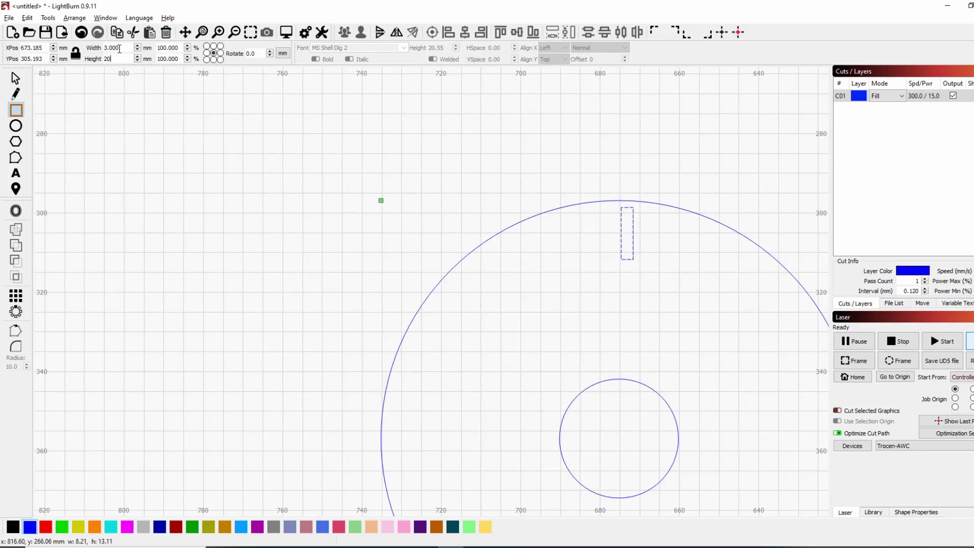
{"action": "key", "text": "Return"}
{"action": "double_click", "coordinate": [122, 61]}
{"action": "type", "text": "15"}
{"action": "key", "text": "Return"}
{"action": "left_click_drag", "start_coordinate": [604, 183], "coordinate": [687, 320]}
{"action": "key", "text": "ctrl+z"}
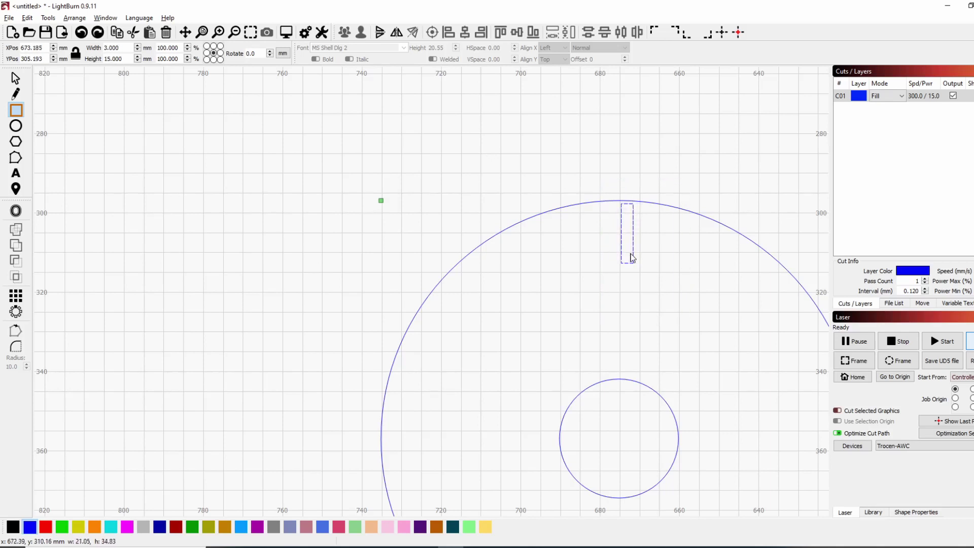
Centre the notch horizontally on the large circle and nudge it up 1 mm.
{"action": "key", "text": "Escape"}
{"action": "left_click", "coordinate": [583, 208], "text": "shift"}
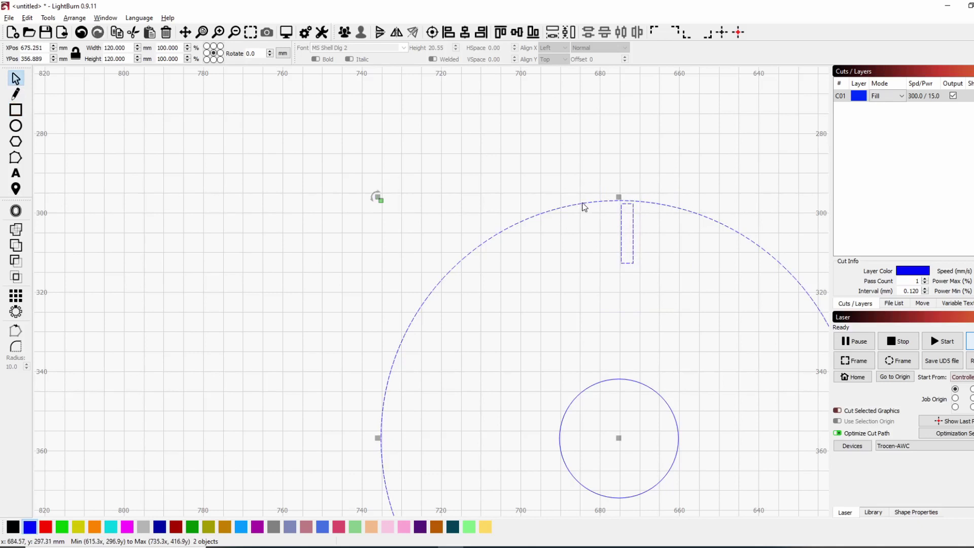
{"action": "left_click", "coordinate": [466, 33]}
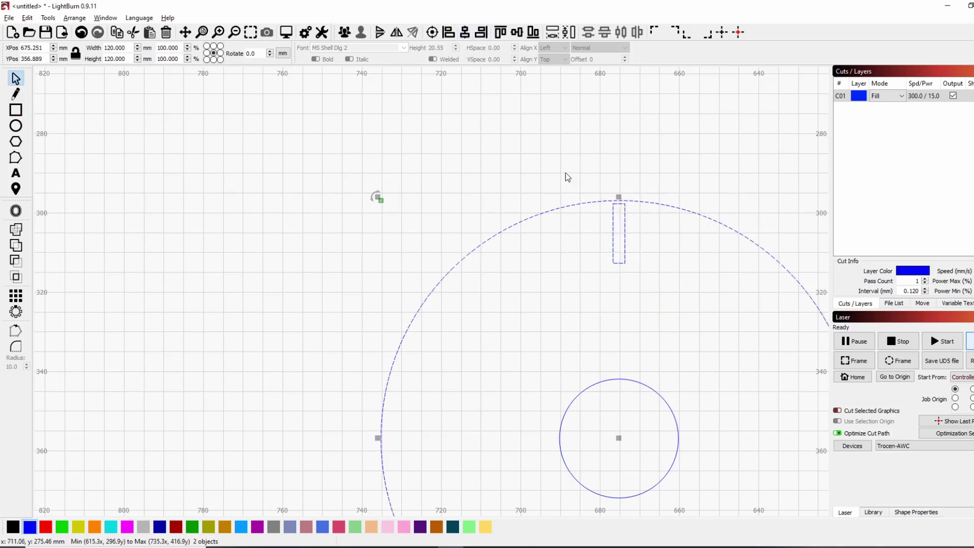
{"action": "left_click", "coordinate": [643, 152]}
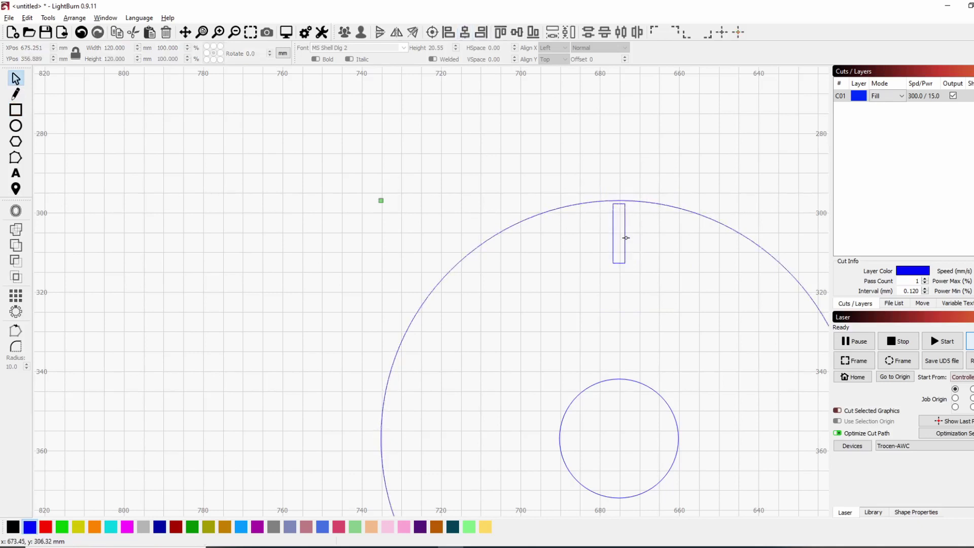
{"action": "left_click", "coordinate": [625, 237]}
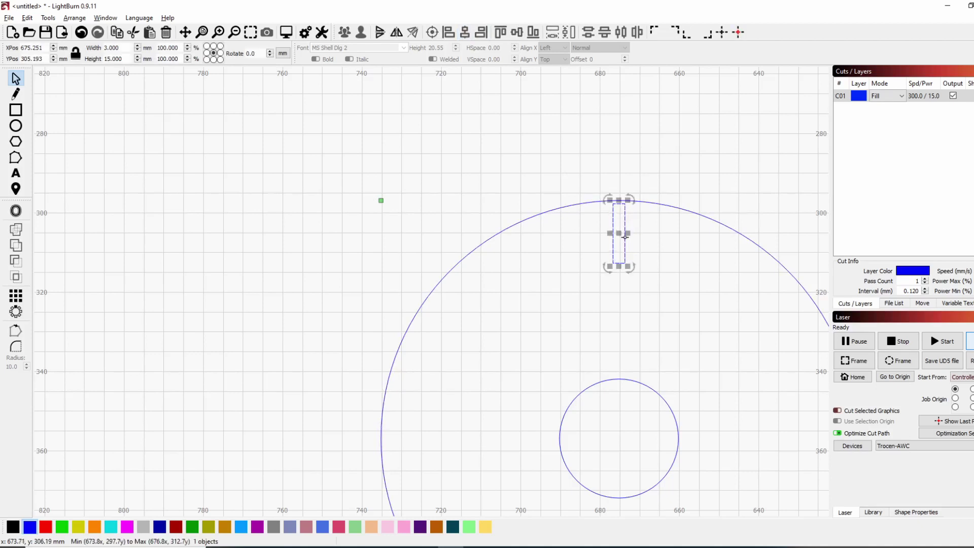
{"action": "key", "text": "Up"}
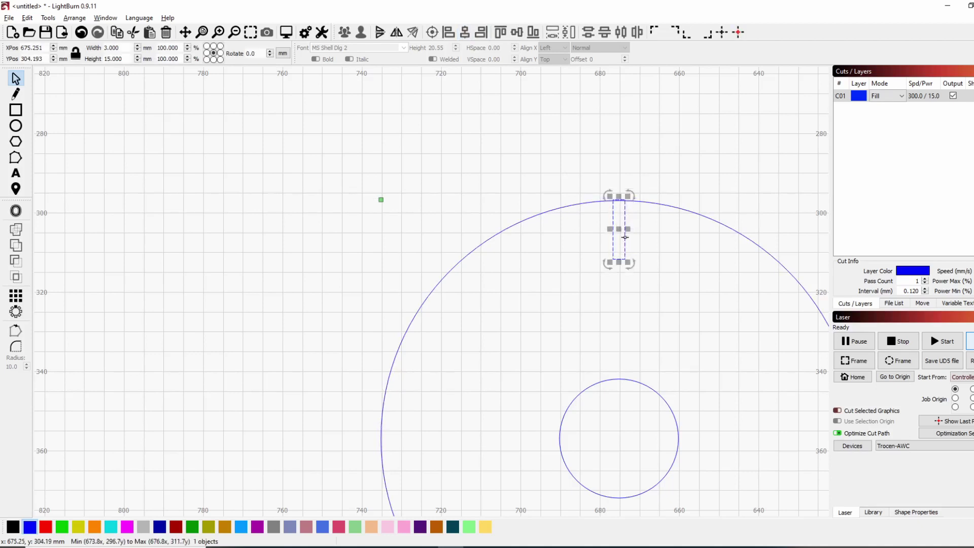
{"action": "scroll", "coordinate": [624, 238], "scroll_direction": "up", "scroll_amount": 3}
{"action": "scroll", "coordinate": [624, 238], "scroll_direction": "up", "scroll_amount": 3}
{"action": "left_click", "coordinate": [538, 241]}
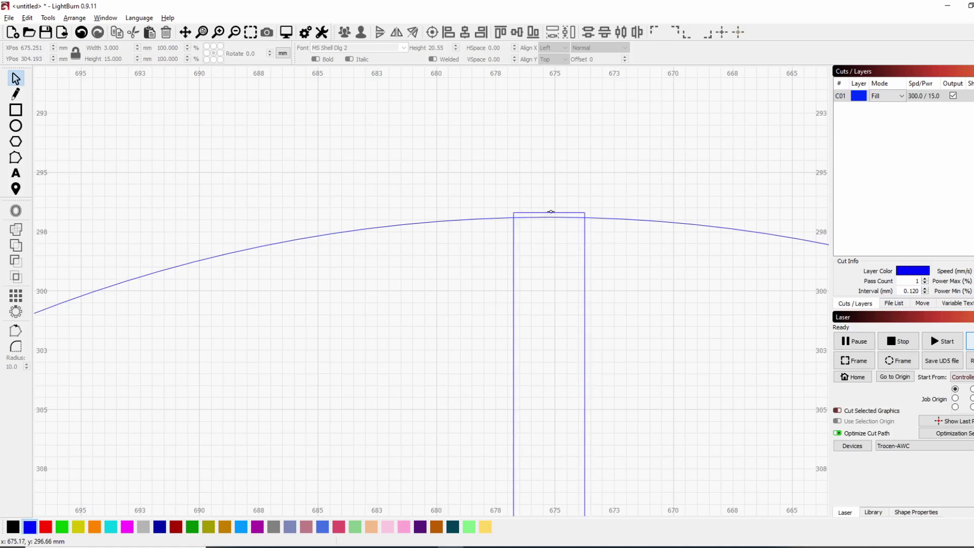
{"action": "scroll", "coordinate": [547, 207], "scroll_direction": "down", "scroll_amount": 2}
{"action": "scroll", "coordinate": [594, 311], "scroll_direction": "down", "scroll_amount": 2}
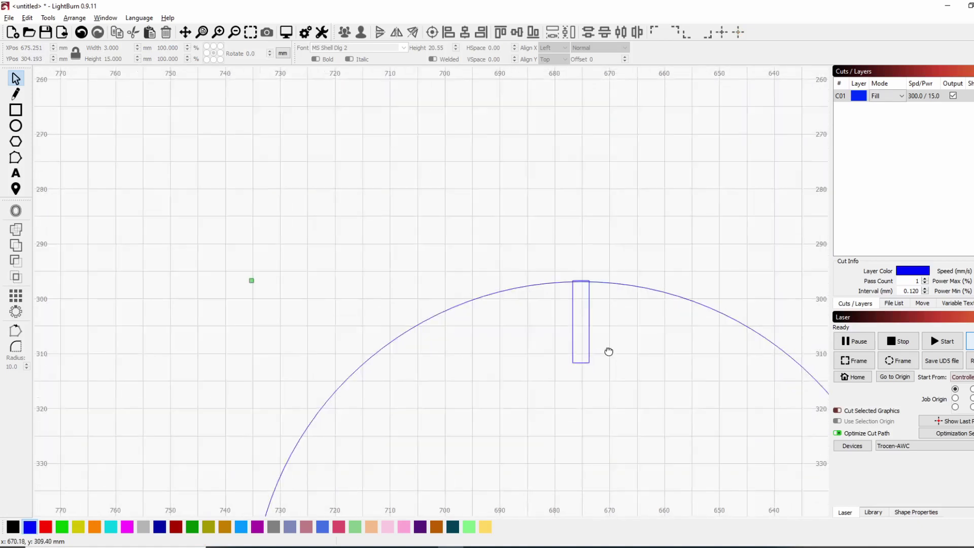
{"action": "scroll", "coordinate": [609, 351], "scroll_direction": "down", "scroll_amount": 2}
{"action": "scroll", "coordinate": [363, 256], "scroll_direction": "down", "scroll_amount": 2}
{"action": "scroll", "coordinate": [412, 171], "scroll_direction": "down", "scroll_amount": 2}
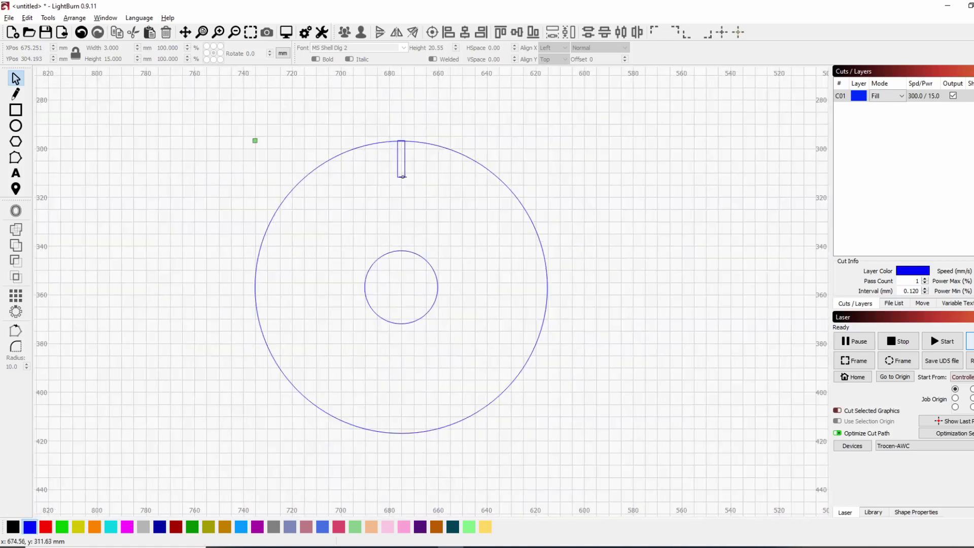
Circular-array the notch around the 120 mm circle with 20 copies.
{"action": "left_click", "coordinate": [402, 177]}
{"action": "left_click", "coordinate": [448, 151], "text": "shift"}
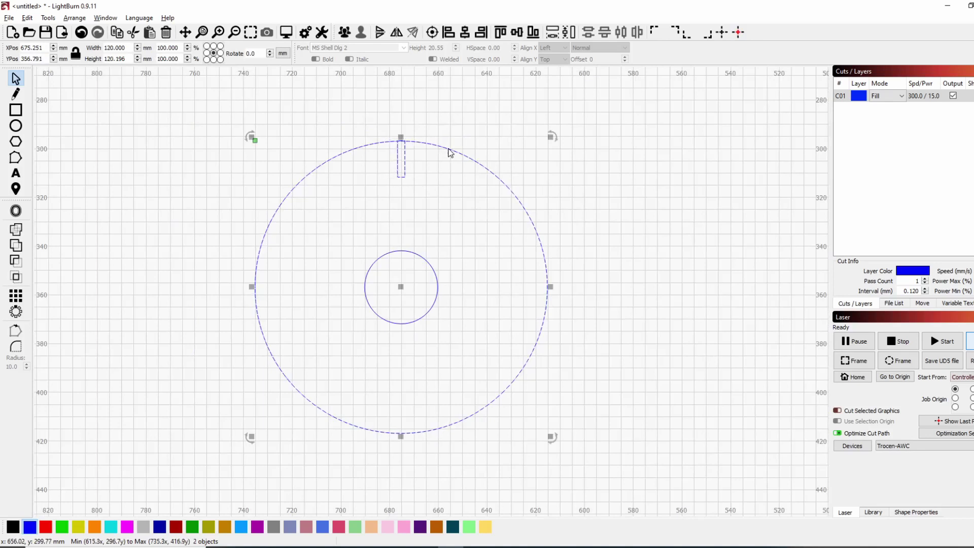
{"action": "left_click", "coordinate": [16, 311]}
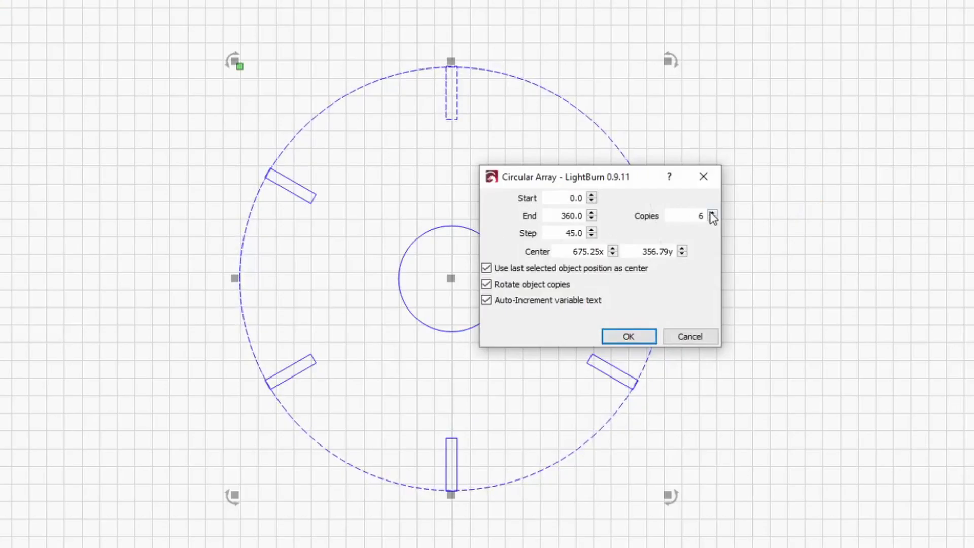
{"action": "left_click", "coordinate": [712, 212]}
{"action": "left_click", "coordinate": [712, 213]}
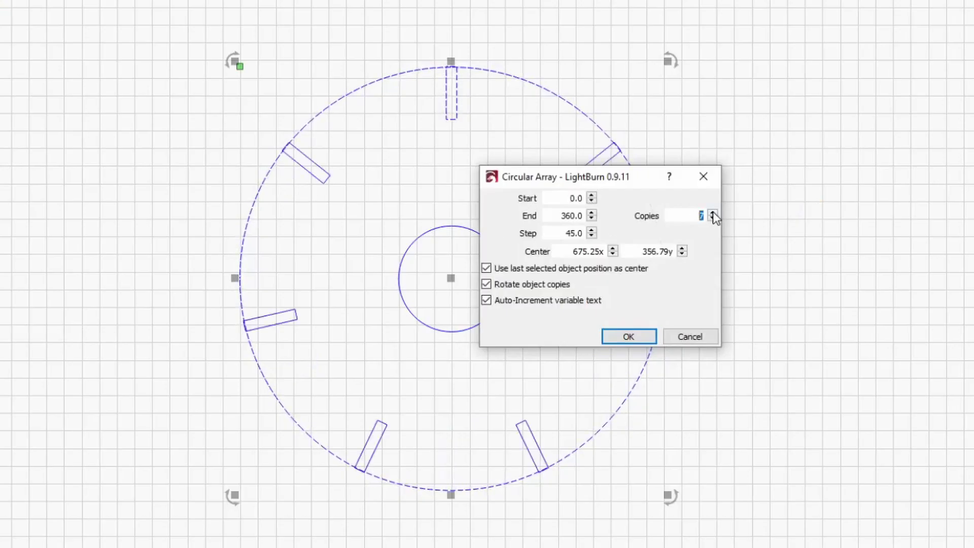
{"action": "left_click", "coordinate": [714, 213]}
{"action": "left_click", "coordinate": [713, 212]}
{"action": "left_click", "coordinate": [712, 213]}
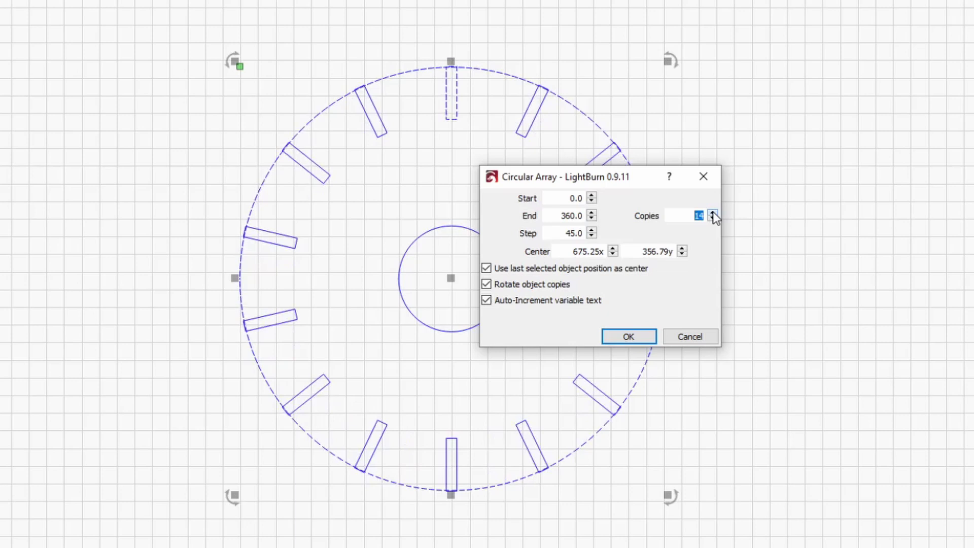
{"action": "left_click", "coordinate": [712, 213]}
{"action": "left_click", "coordinate": [712, 213]}
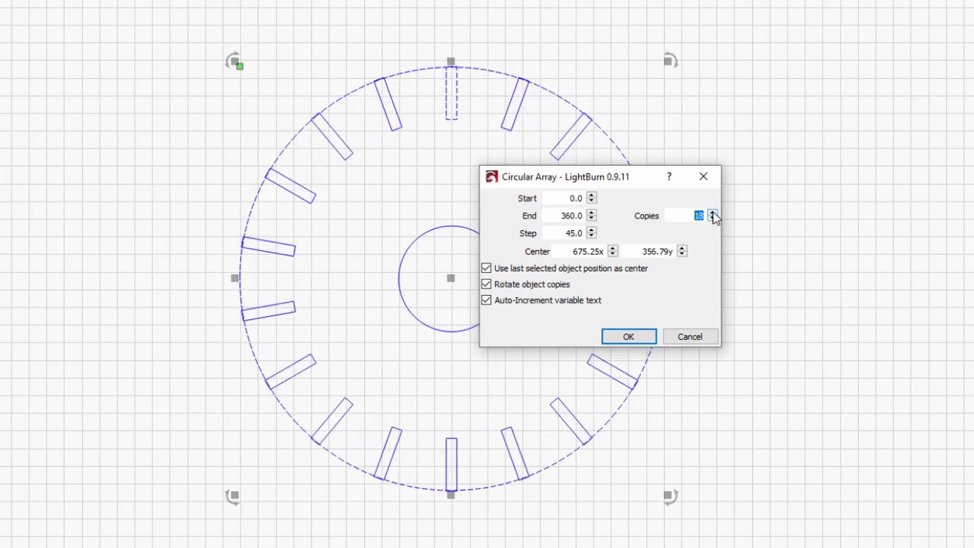
{"action": "left_click", "coordinate": [713, 213]}
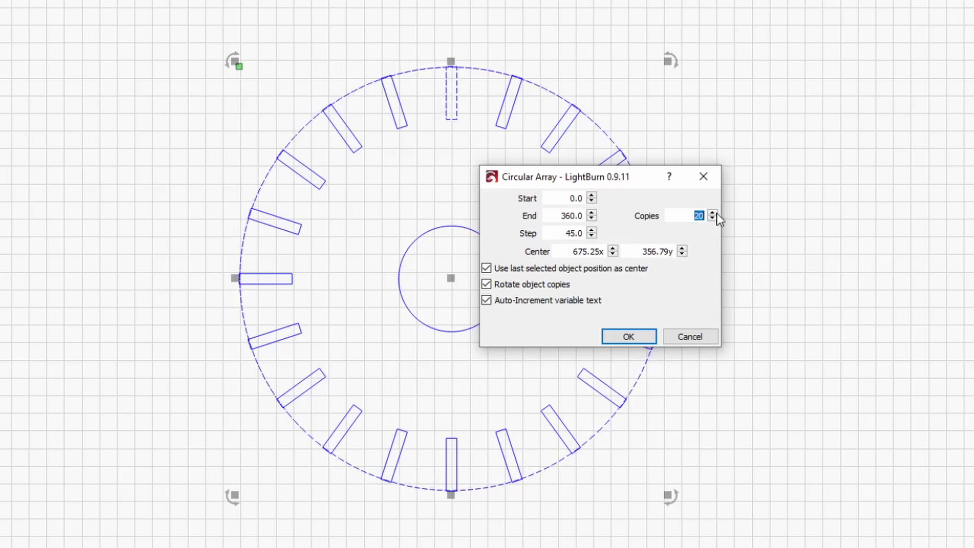
{"action": "double_click", "coordinate": [549, 203]}
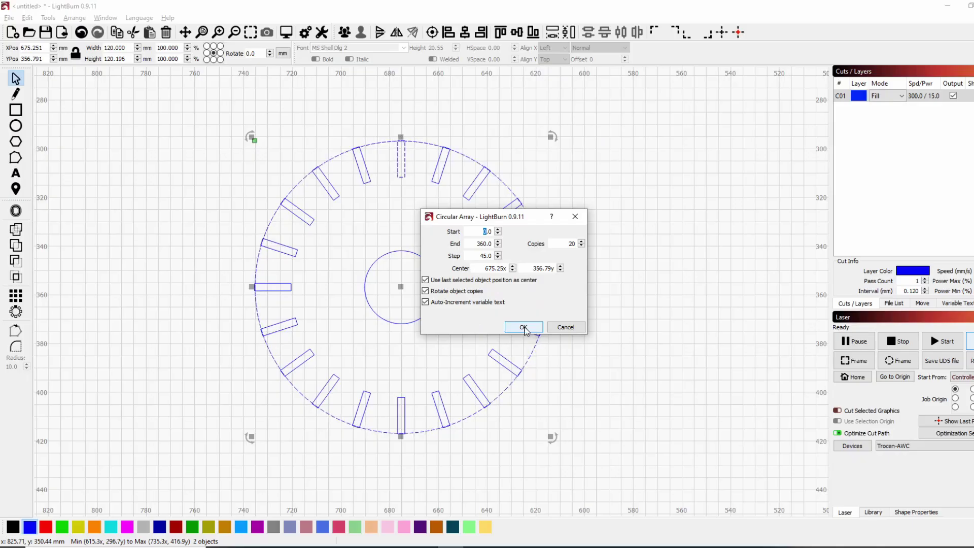
{"action": "left_click", "coordinate": [524, 329]}
Group the twenty notches and subtract them from the 120 mm outer circle.
{"action": "left_click", "coordinate": [598, 262]}
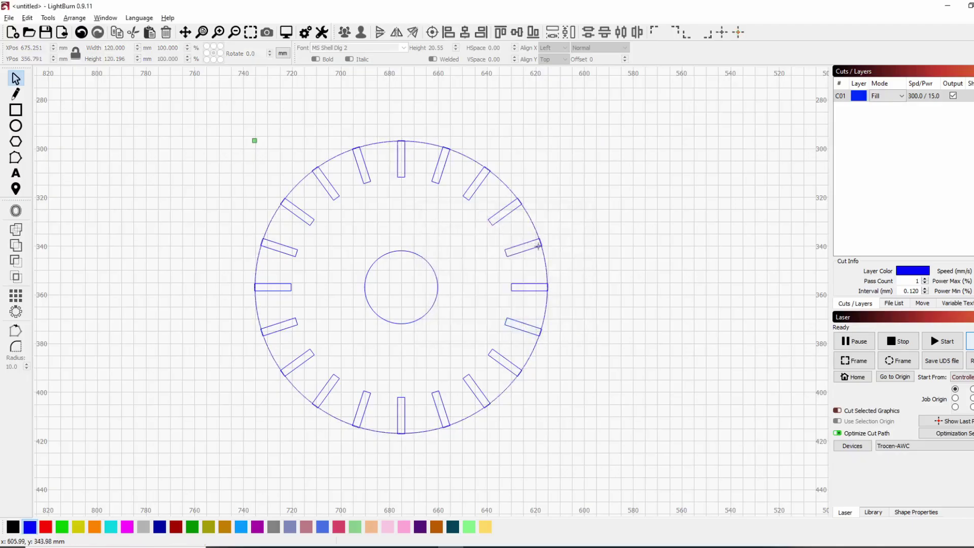
{"action": "left_click_drag", "start_coordinate": [211, 127], "coordinate": [682, 463]}
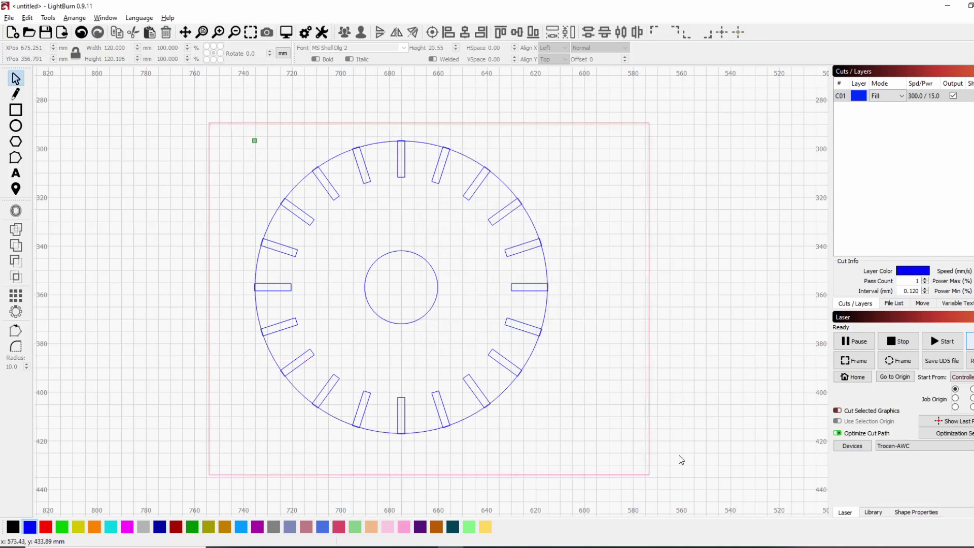
{"action": "left_click", "coordinate": [508, 387], "text": "shift"}
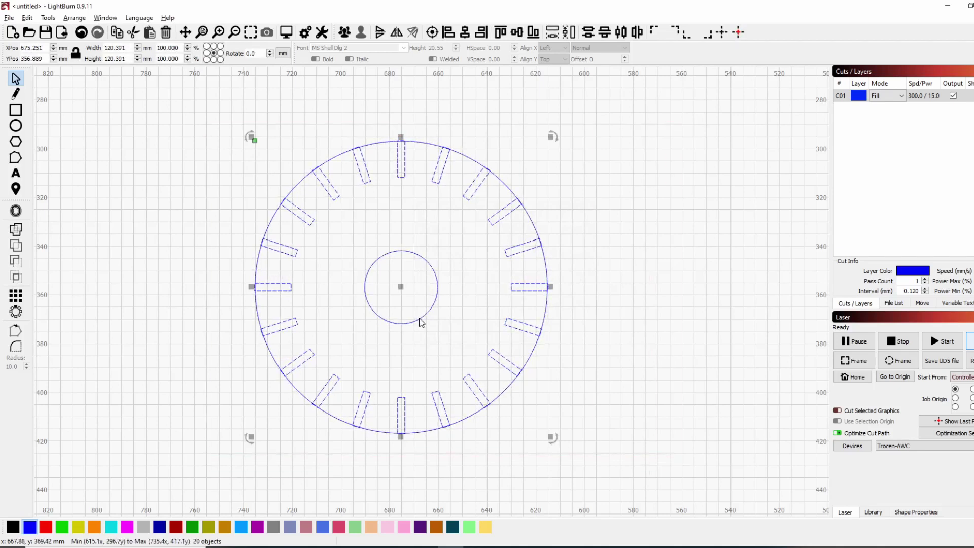
{"action": "key", "text": "ctrl+g"}
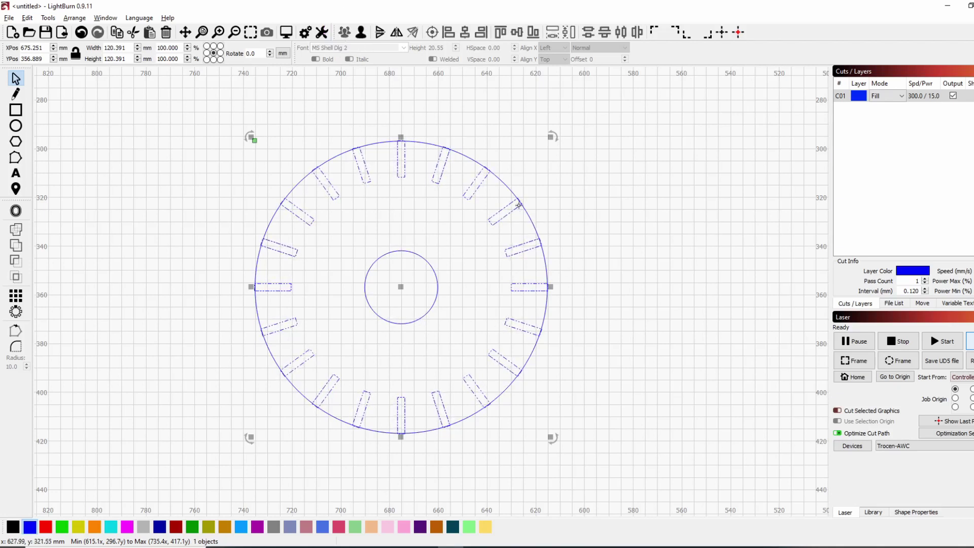
{"action": "left_click", "coordinate": [533, 224], "text": "shift"}
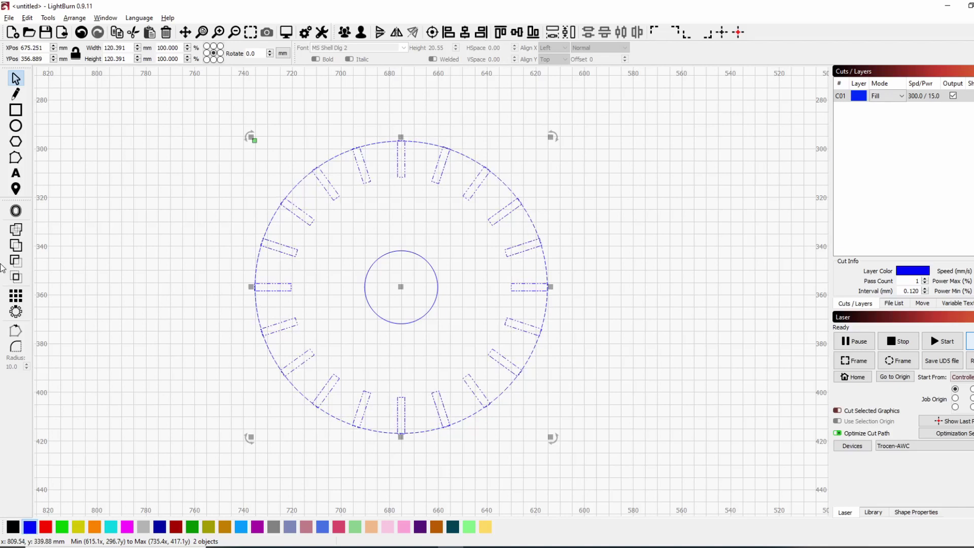
{"action": "left_click", "coordinate": [16, 247]}
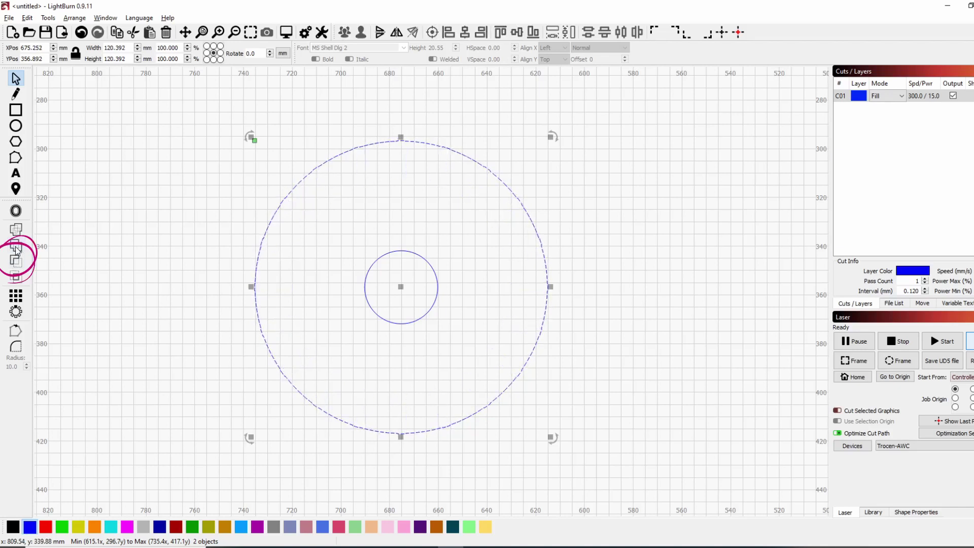
{"action": "left_click", "coordinate": [15, 248]}
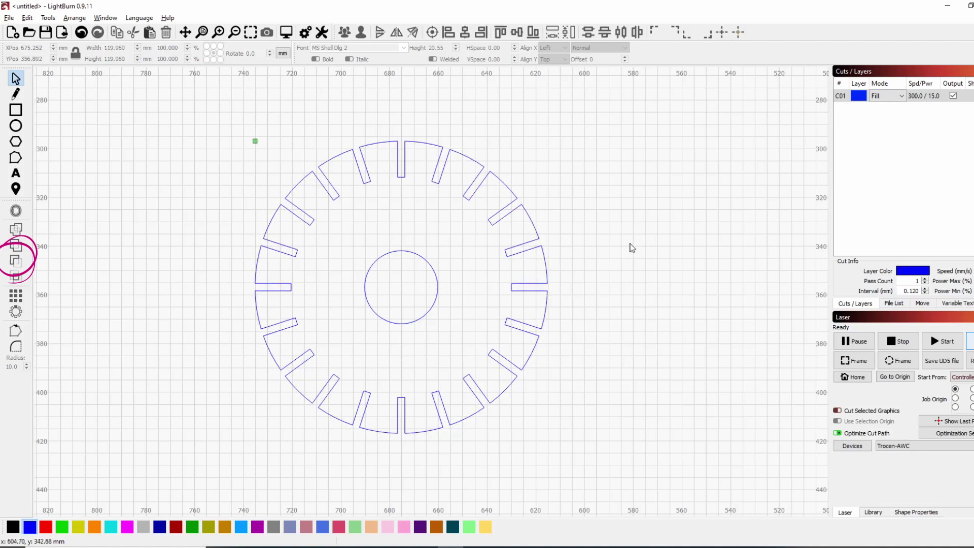
{"action": "scroll", "coordinate": [215, 188], "scroll_direction": "down", "scroll_amount": 2}
Copy the notched wheel and its inner circle with a 2-column grid array.
{"action": "left_click", "coordinate": [212, 189]}
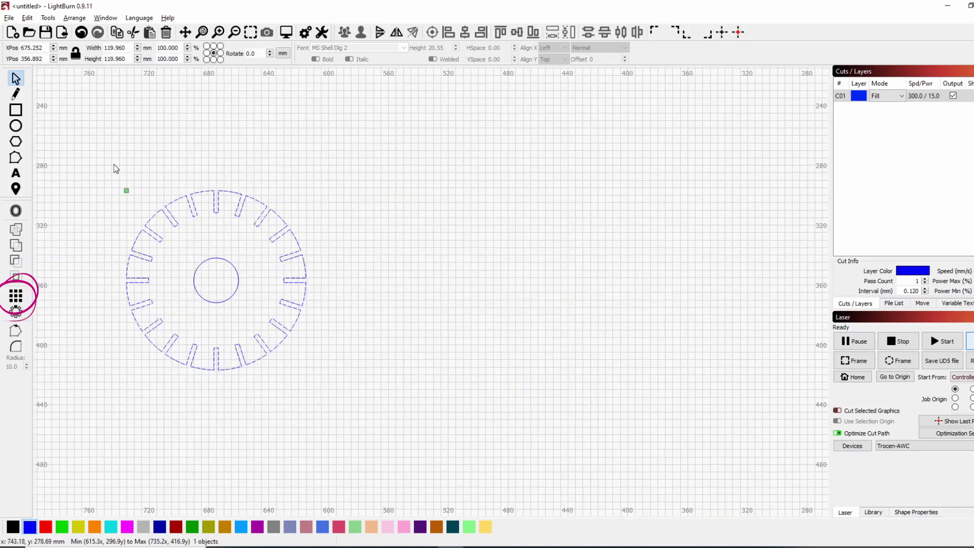
{"action": "left_click_drag", "start_coordinate": [103, 157], "coordinate": [392, 410]}
{"action": "left_click", "coordinate": [16, 296]}
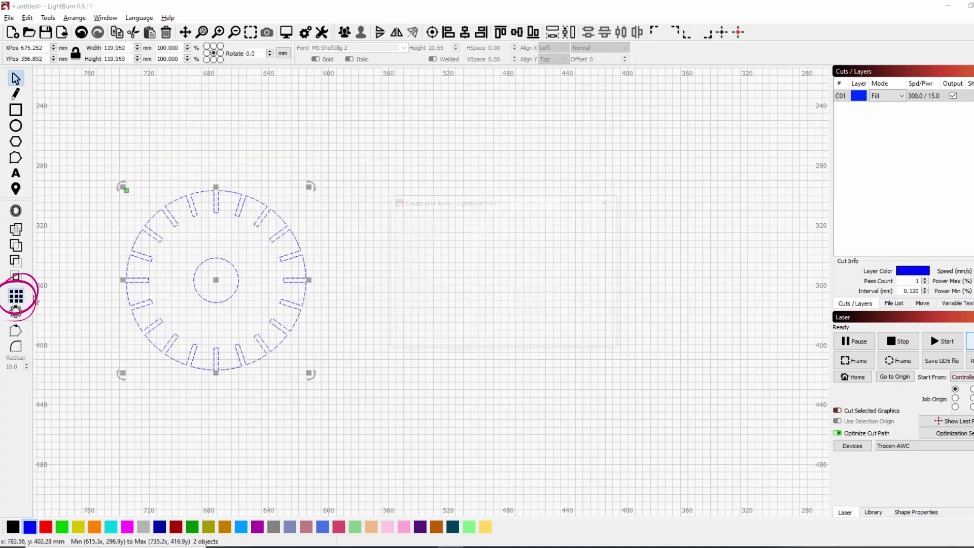
{"action": "left_click", "coordinate": [496, 225]}
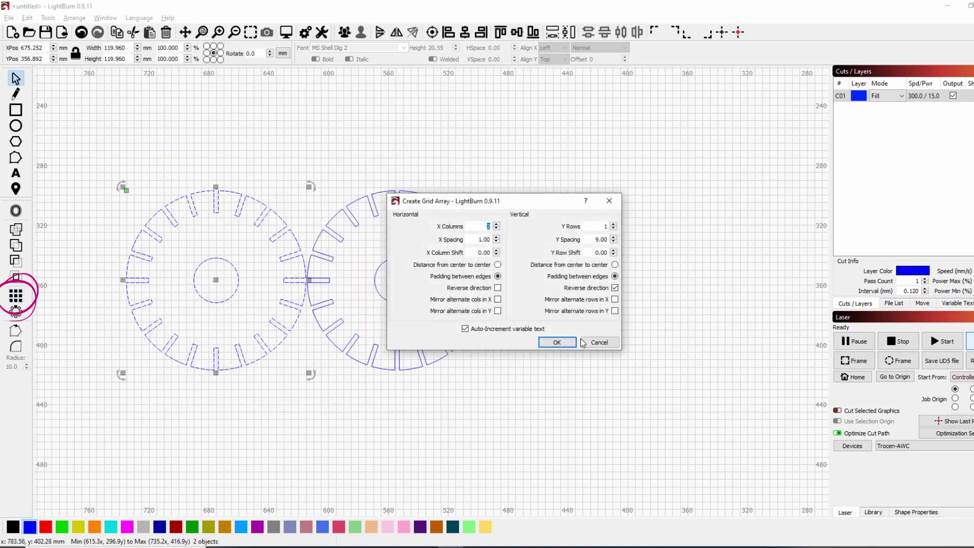
{"action": "left_click", "coordinate": [557, 343]}
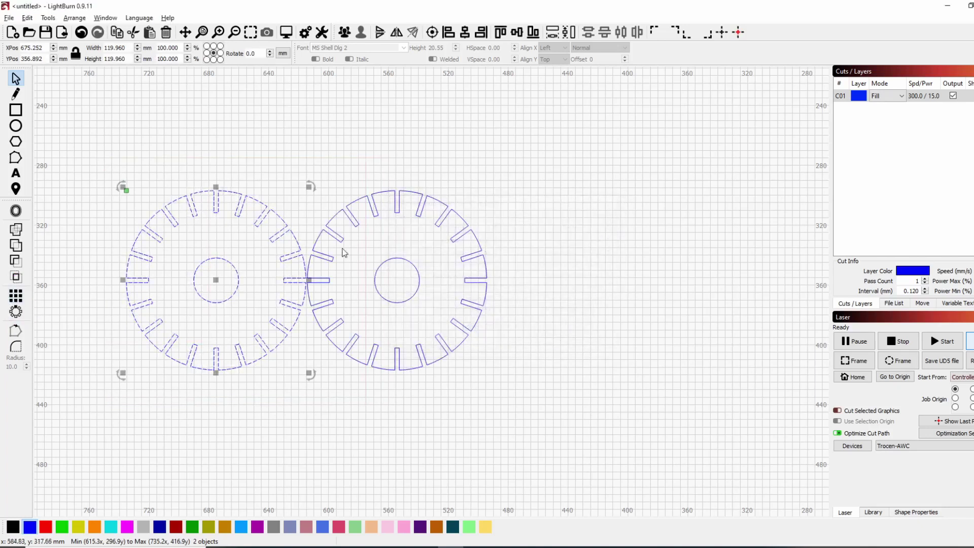
Enlarge the right wheel's inner circle to about 85 mm.
{"action": "left_click", "coordinate": [397, 239]}
{"action": "left_click", "coordinate": [398, 259]}
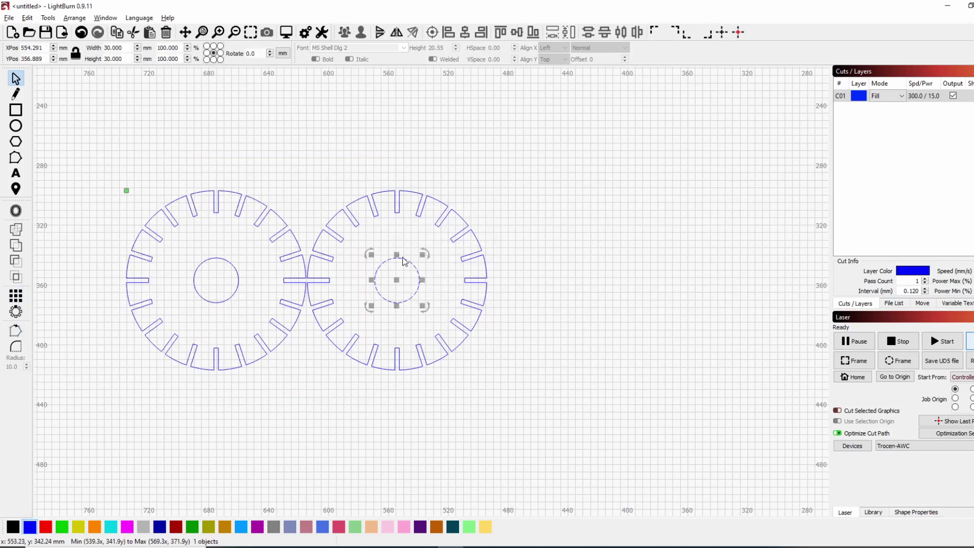
{"action": "left_click_drag", "start_coordinate": [423, 255], "coordinate": [456, 237]}
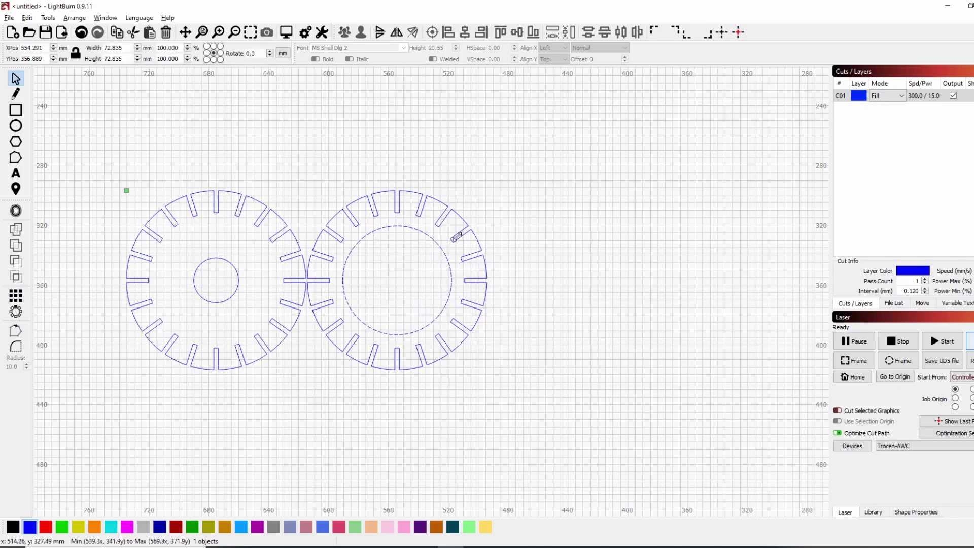
{"action": "left_click_drag", "start_coordinate": [457, 237], "coordinate": [467, 233]}
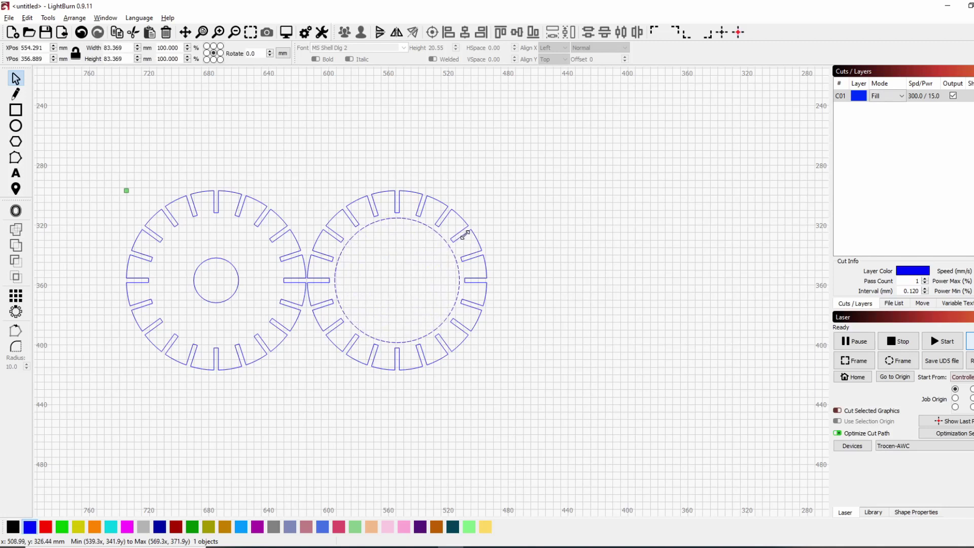
{"action": "scroll", "coordinate": [466, 233], "scroll_direction": "down", "scroll_amount": 3}
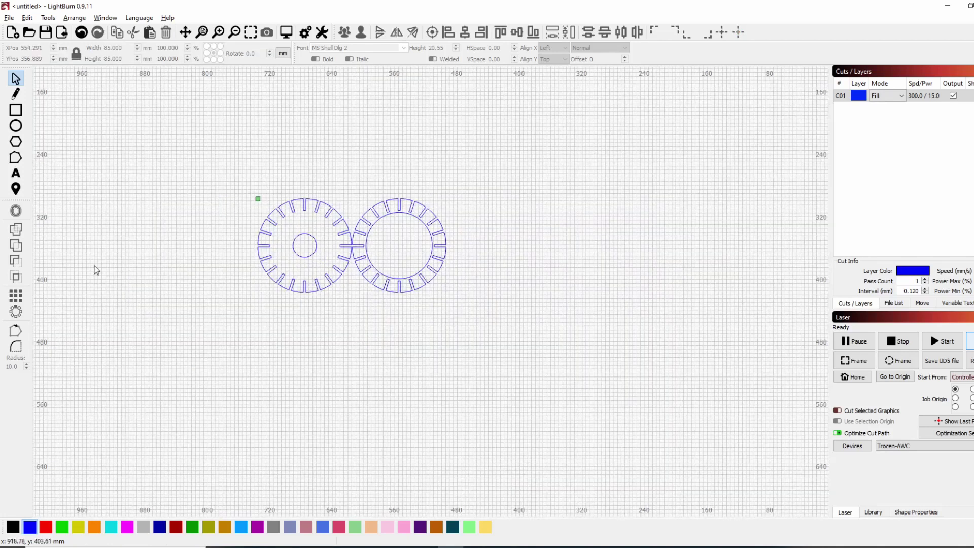
Draw a tall rectangle and a large upright ellipse right of the wheels.
{"action": "left_click", "coordinate": [17, 110]}
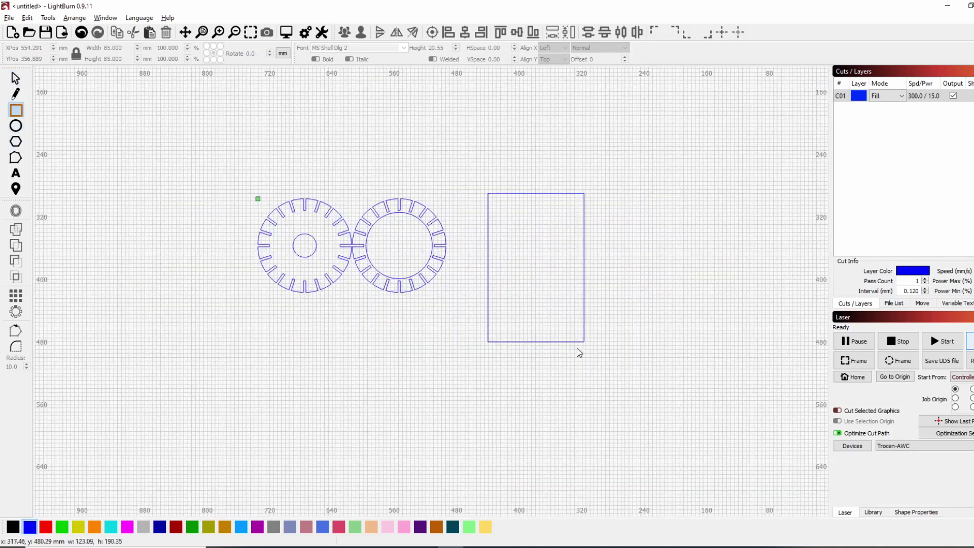
{"action": "left_click_drag", "start_coordinate": [487, 194], "coordinate": [572, 350]}
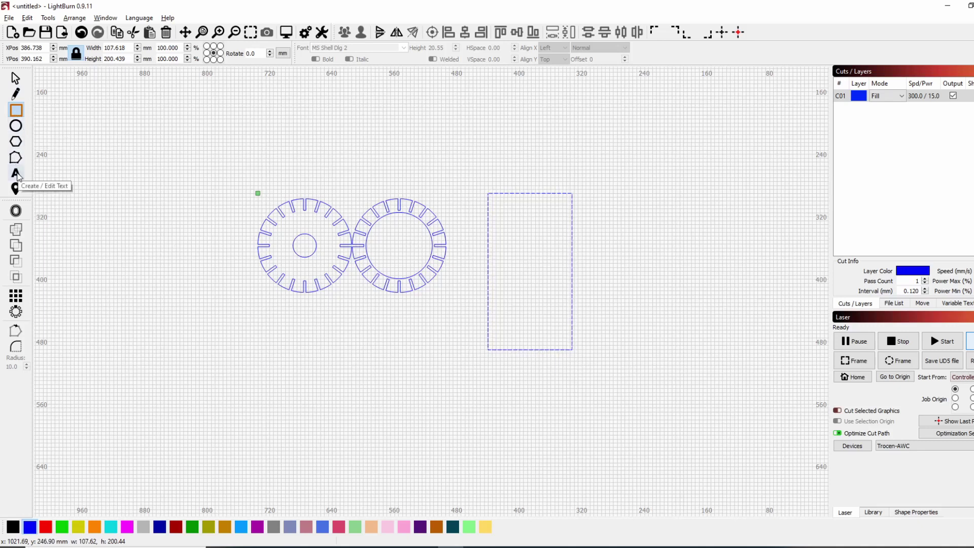
{"action": "left_click", "coordinate": [16, 127]}
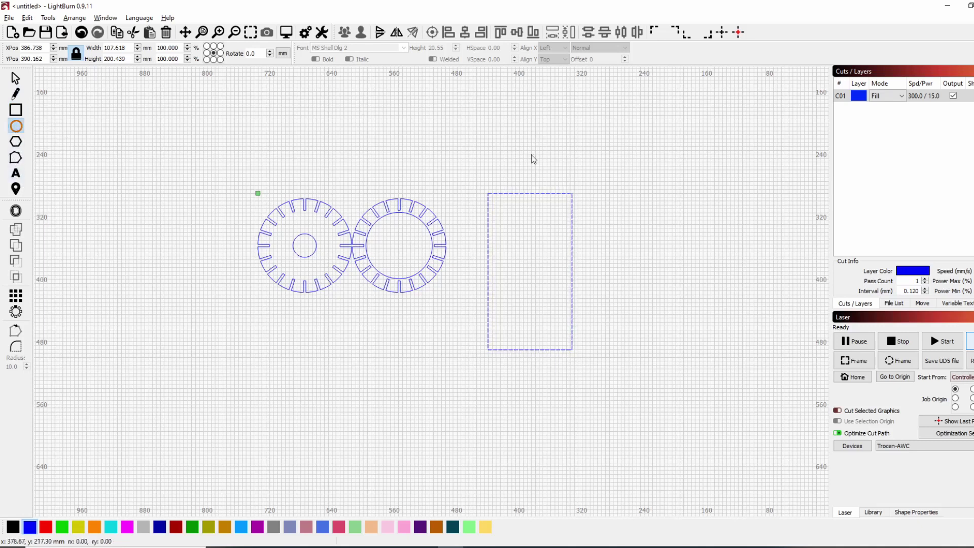
{"action": "left_click_drag", "start_coordinate": [536, 137], "coordinate": [663, 345]}
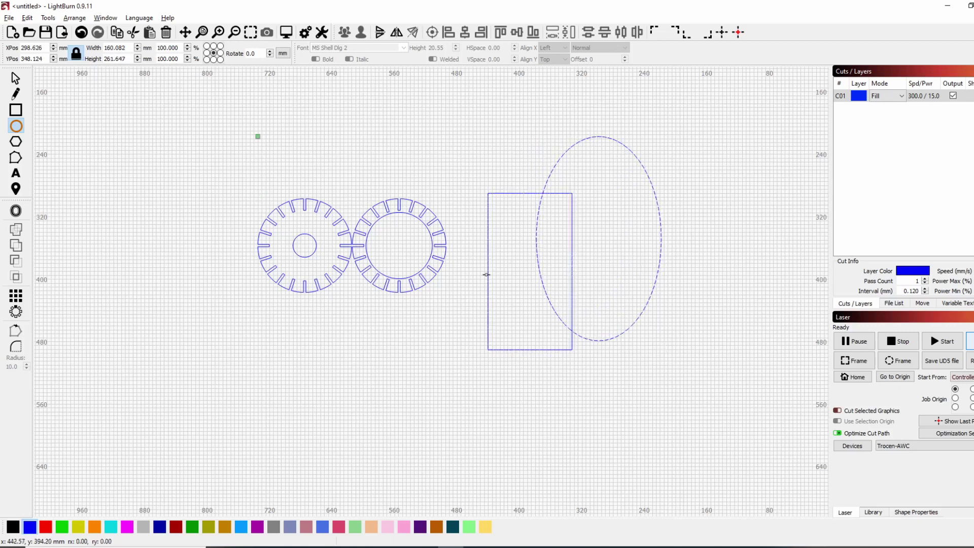
{"action": "key", "text": "Escape"}
{"action": "key", "text": "Escape"}
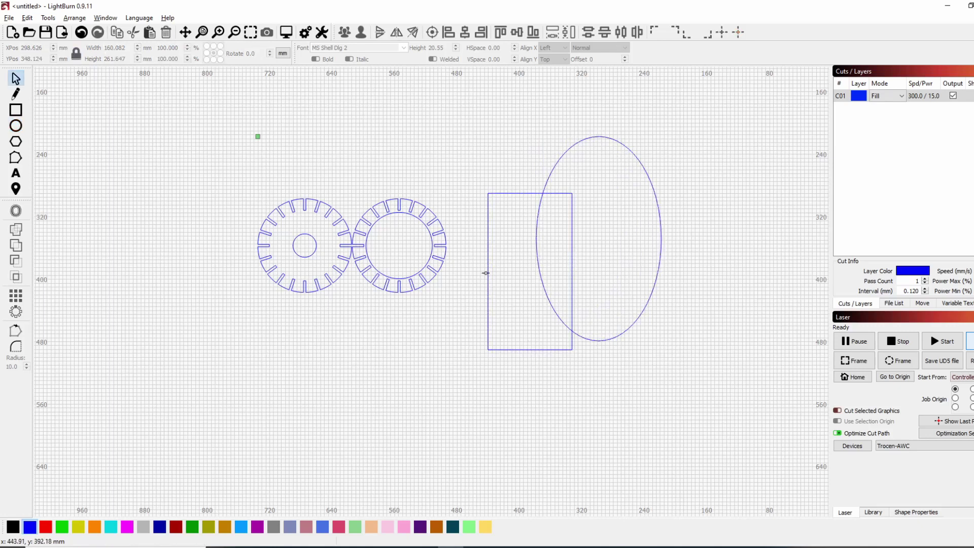
Resize the rectangle's left side and the ellipse's top and bottom edges, then recentre the view.
{"action": "left_click", "coordinate": [490, 273]}
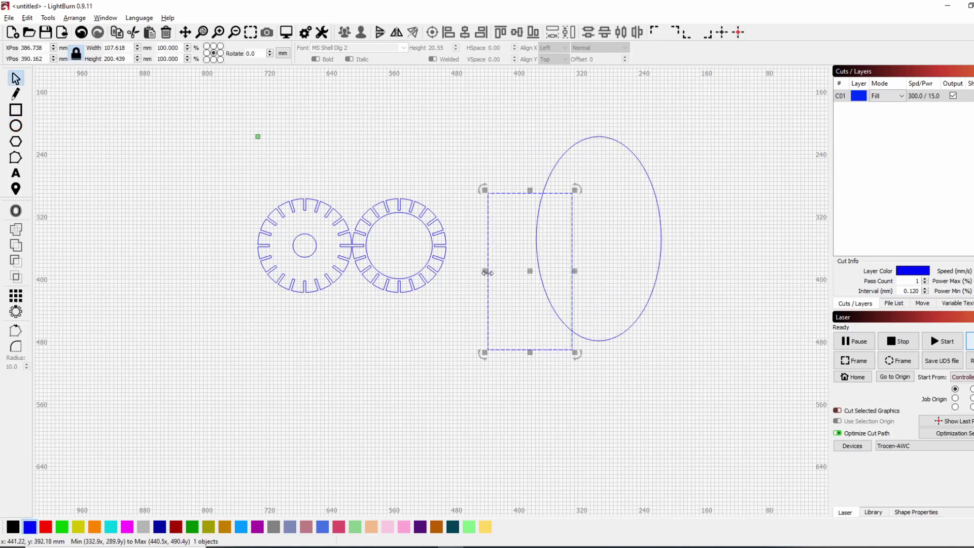
{"action": "left_click_drag", "start_coordinate": [490, 273], "coordinate": [522, 269]}
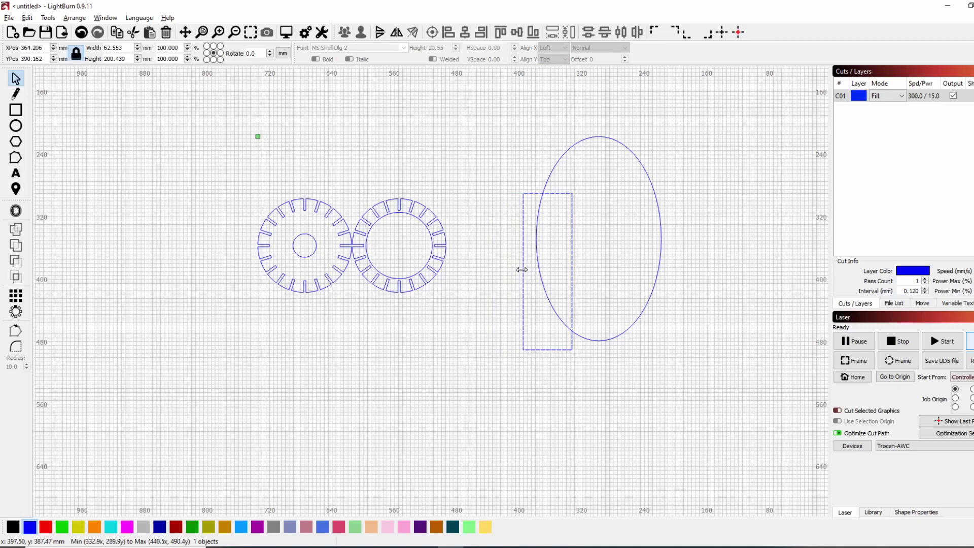
{"action": "left_click_drag", "start_coordinate": [522, 270], "coordinate": [518, 270]}
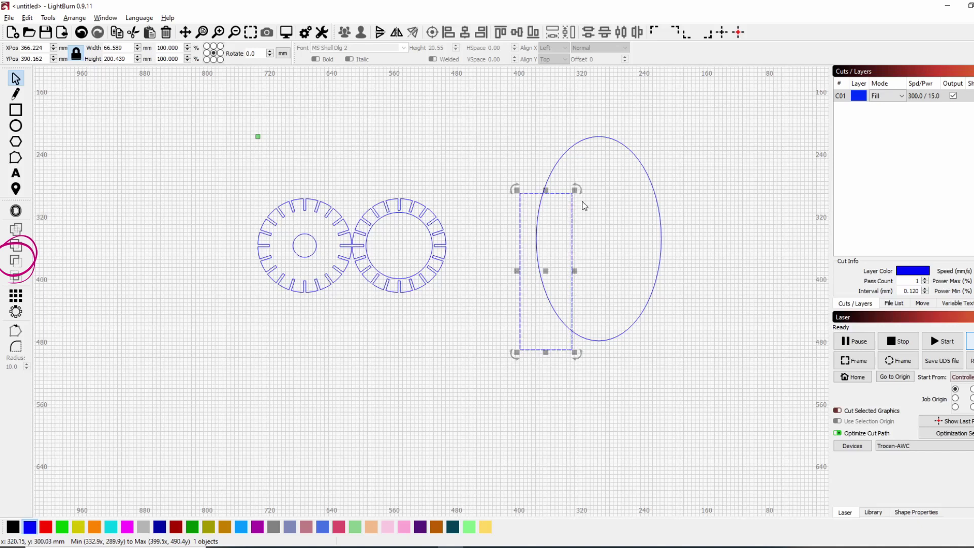
{"action": "left_click", "coordinate": [595, 138]}
{"action": "left_click_drag", "start_coordinate": [600, 131], "coordinate": [600, 154]}
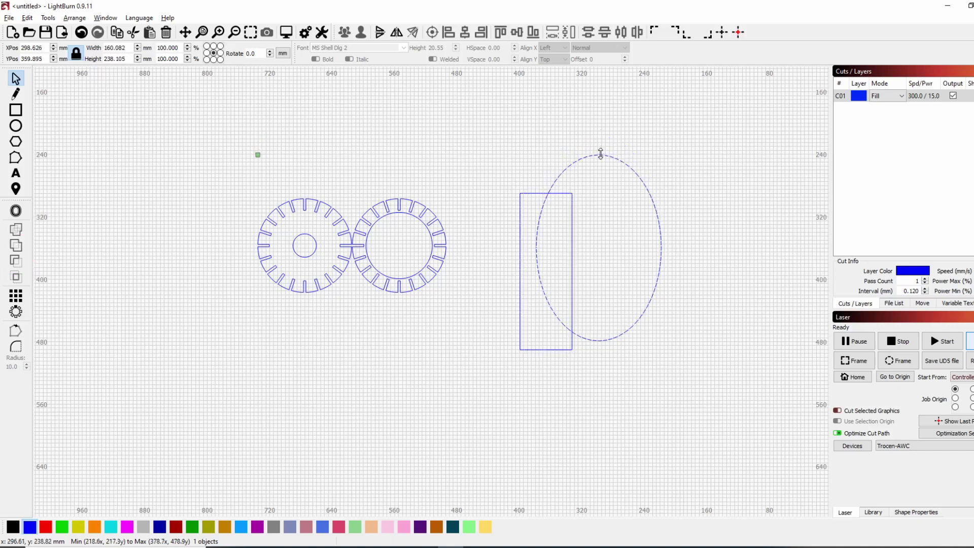
{"action": "left_click_drag", "start_coordinate": [599, 341], "coordinate": [601, 347]}
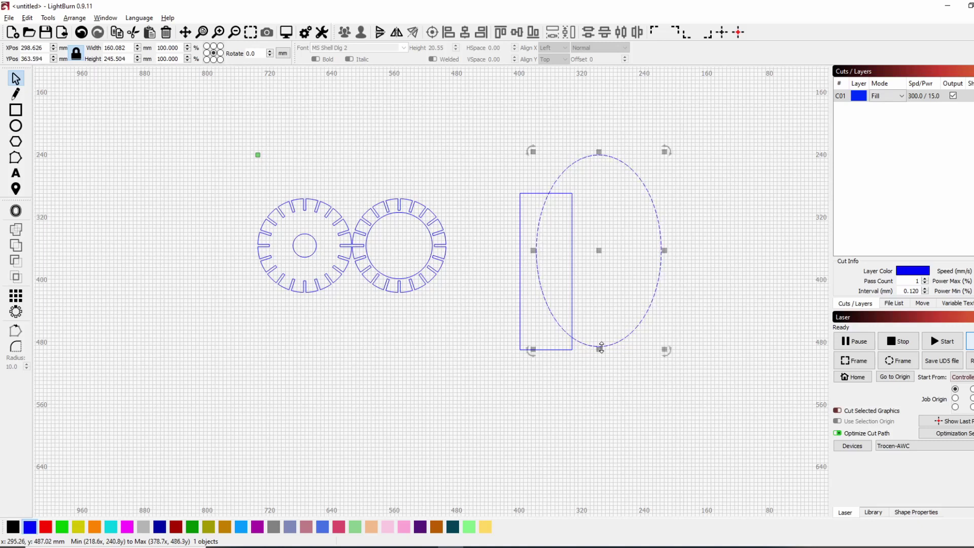
{"action": "key", "text": "Escape"}
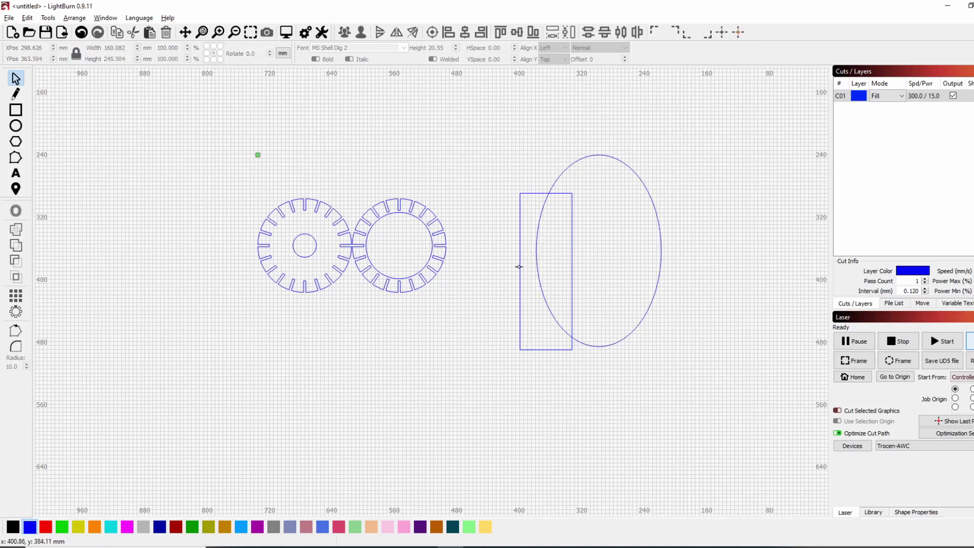
{"action": "left_click", "coordinate": [519, 267]}
{"action": "key", "text": "Escape"}
{"action": "scroll", "coordinate": [518, 267], "scroll_direction": "up", "scroll_amount": 2}
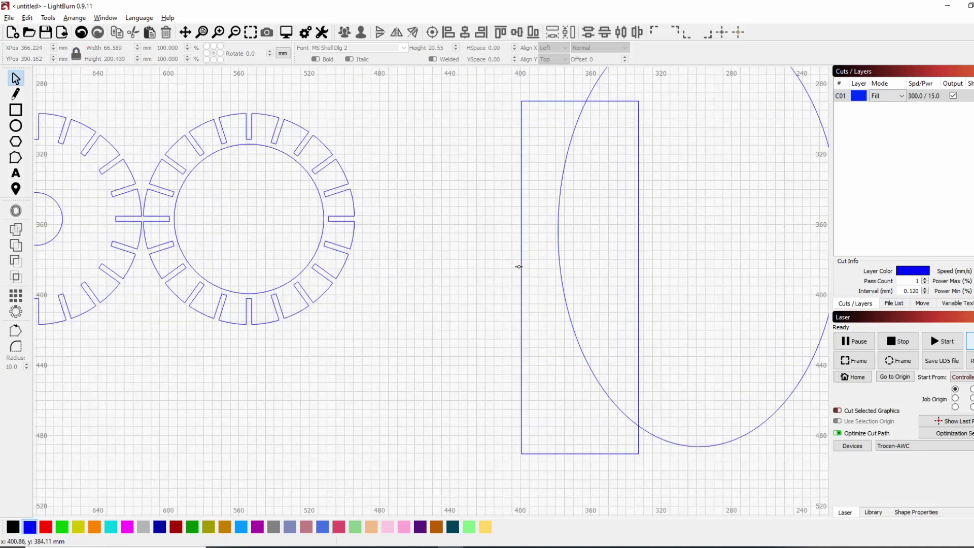
{"action": "scroll", "coordinate": [519, 267], "scroll_direction": "up", "scroll_amount": 1}
{"action": "left_click_drag", "start_coordinate": [518, 266], "coordinate": [400, 314]}
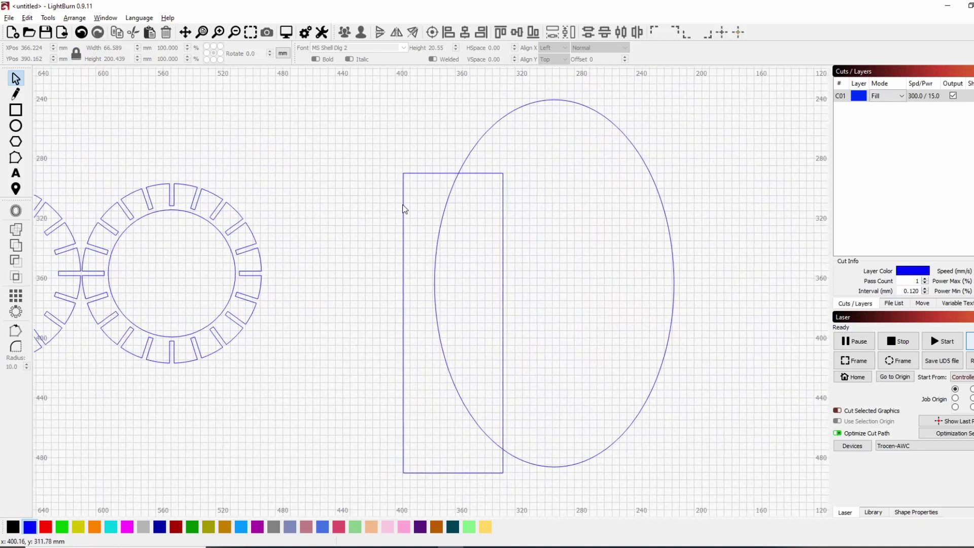
Subtract the ellipse from the tall rectangle to form the curved fin.
{"action": "left_click", "coordinate": [404, 207]}
{"action": "left_click", "coordinate": [485, 138], "text": "shift"}
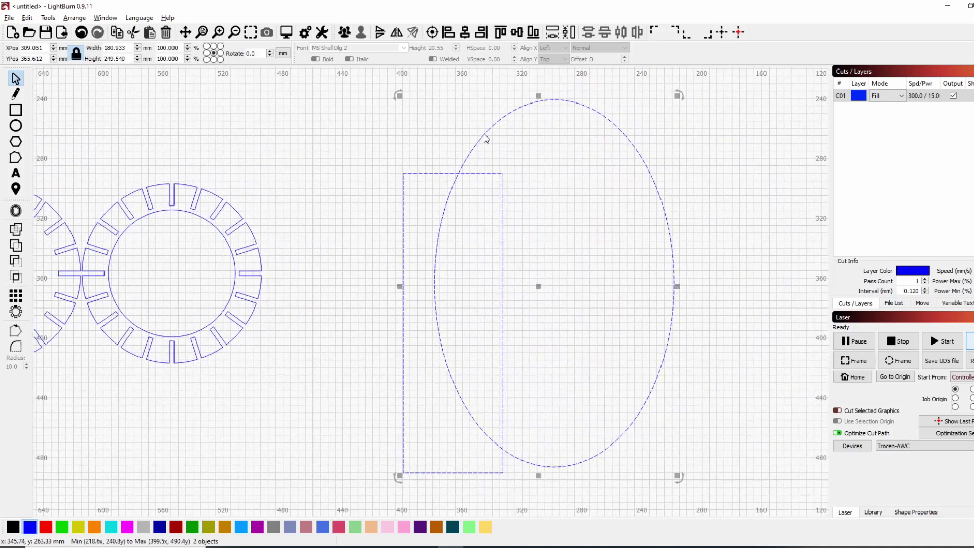
{"action": "left_click", "coordinate": [16, 262]}
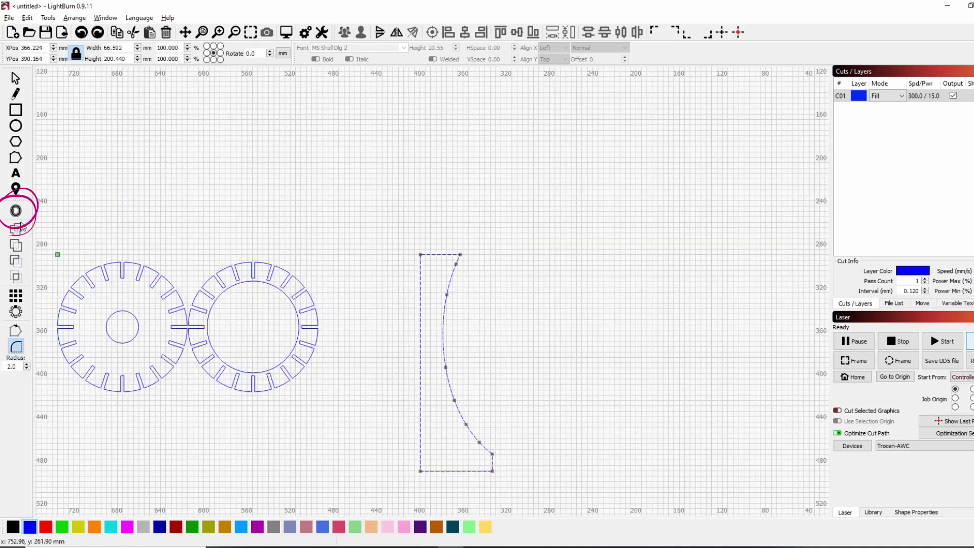
Offset the fin 3.5 mm outward with round corners, deleting the original outline.
{"action": "left_click", "coordinate": [15, 211]}
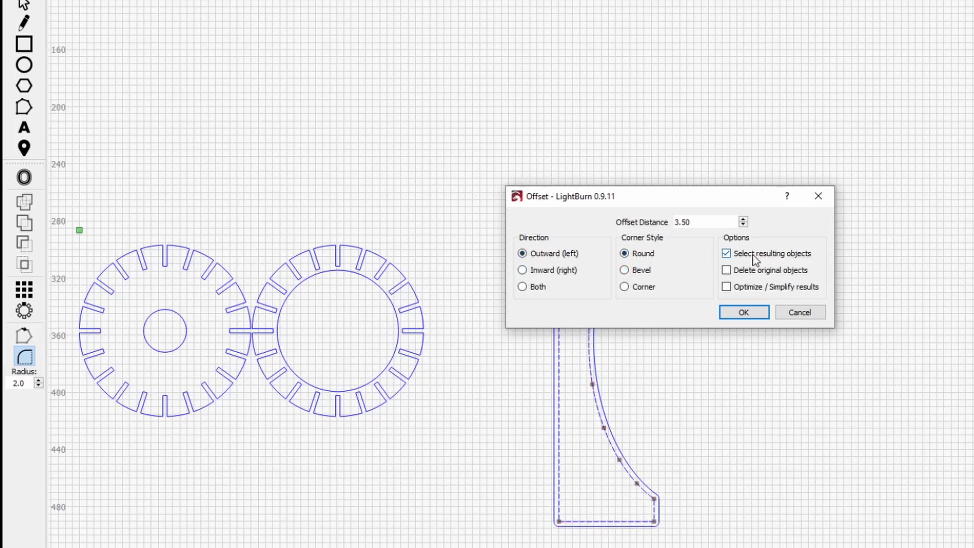
{"action": "left_click", "coordinate": [742, 272]}
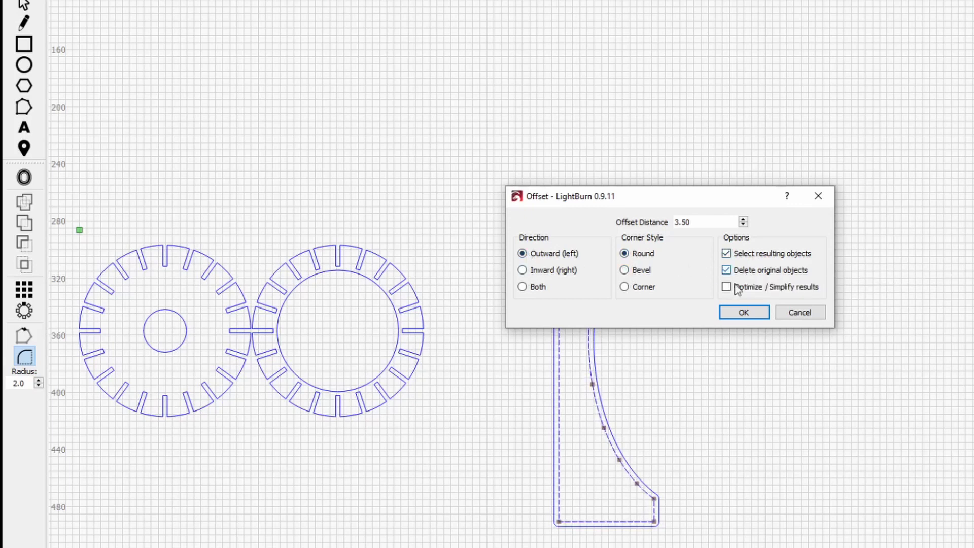
{"action": "left_click", "coordinate": [750, 317]}
{"action": "key", "text": "Escape"}
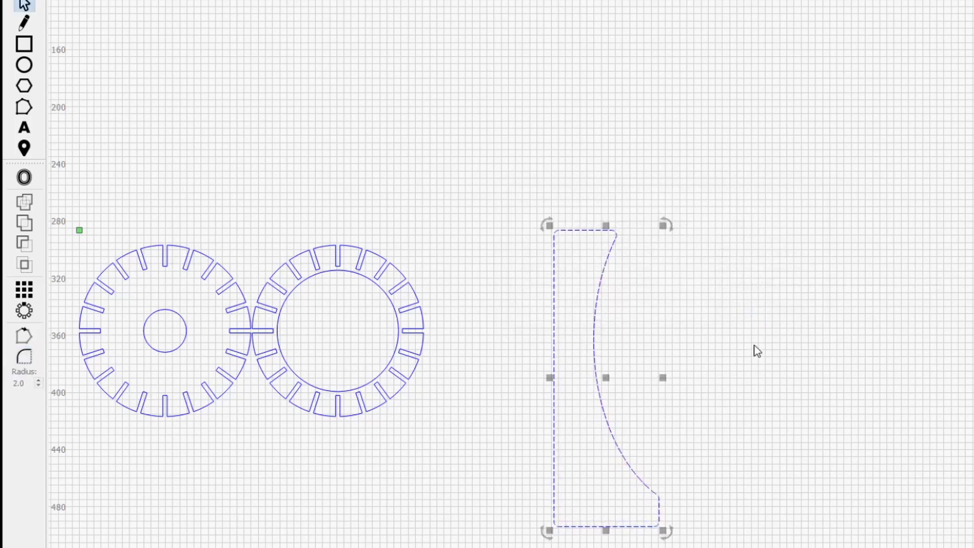
{"action": "key", "text": "Escape"}
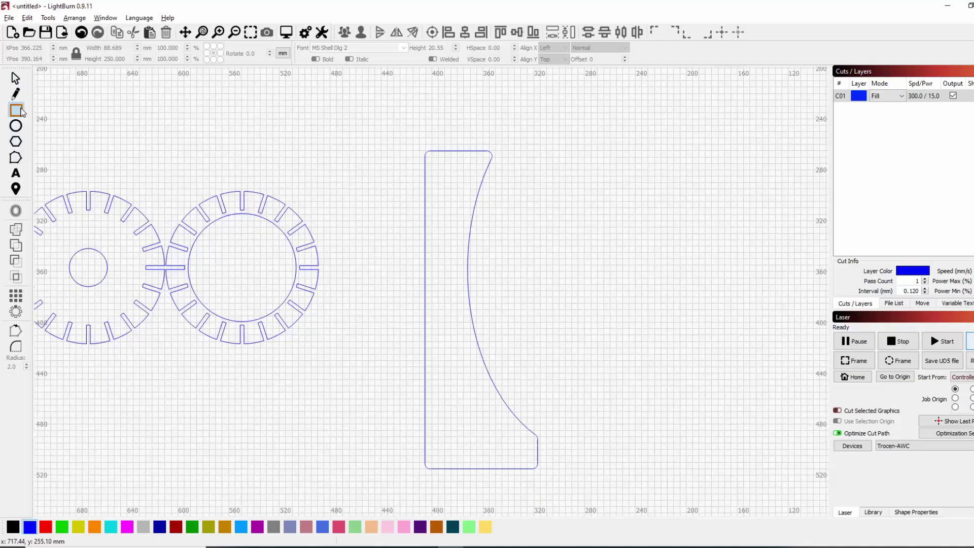
{"action": "left_click", "coordinate": [18, 110]}
{"action": "scroll", "coordinate": [424, 166], "scroll_direction": "up", "scroll_amount": 3}
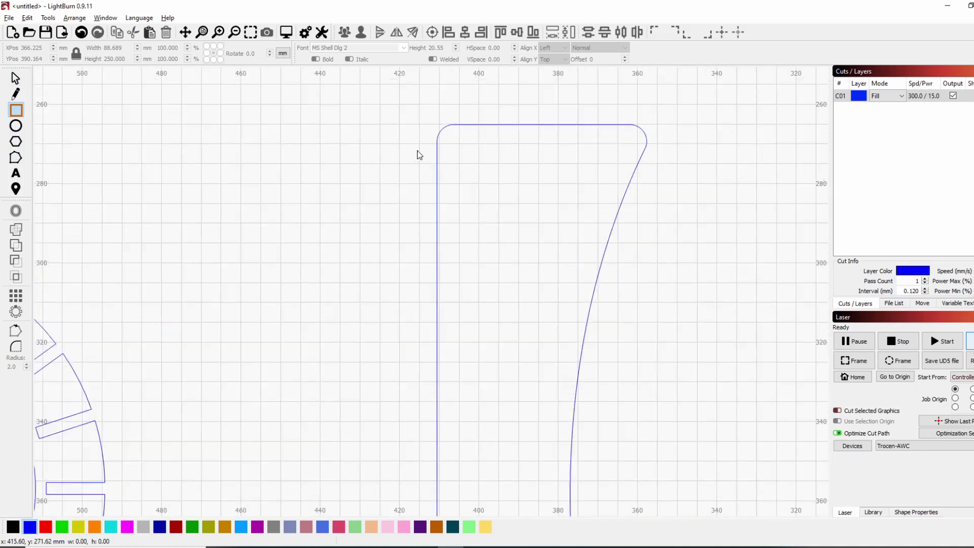
Draw a small rectangle sized 5 mm wide by 3 mm high.
{"action": "left_click_drag", "start_coordinate": [440, 169], "coordinate": [441, 166]}
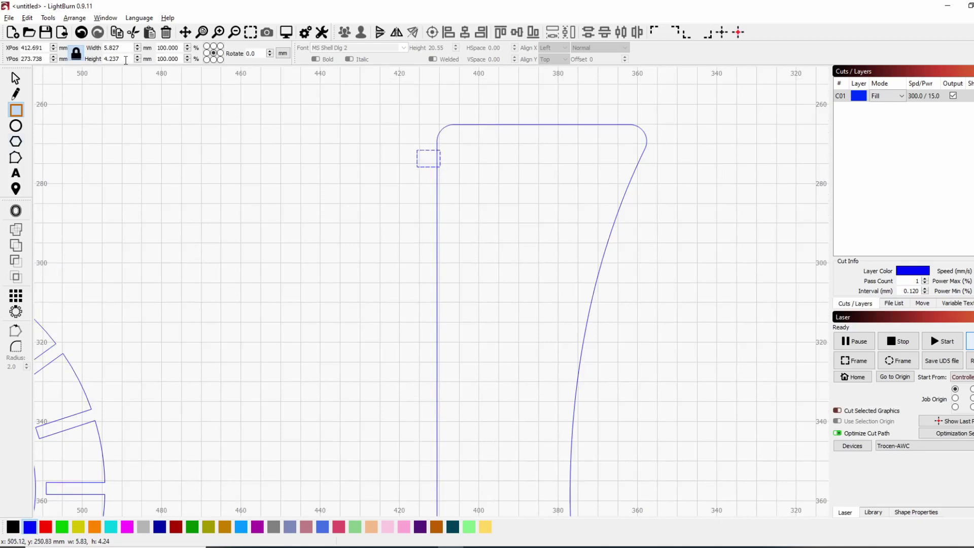
{"action": "double_click", "coordinate": [122, 58]}
{"action": "type", "text": "3"}
{"action": "key", "text": "Return"}
{"action": "left_click", "coordinate": [120, 48]}
{"action": "double_click", "coordinate": [121, 47]}
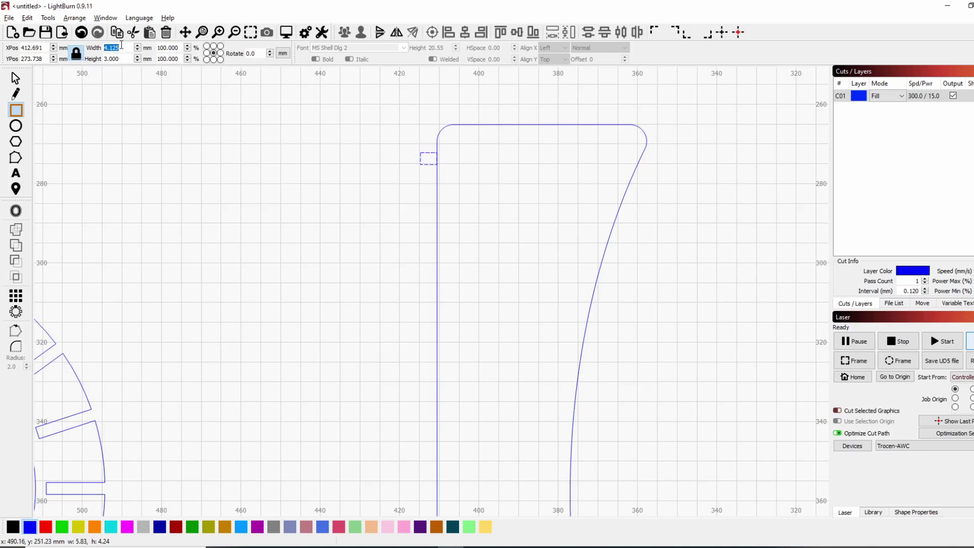
{"action": "type", "text": "5"}
{"action": "key", "text": "Return"}
{"action": "double_click", "coordinate": [121, 59]}
{"action": "type", "text": "000"}
{"action": "type", "text": "3"}
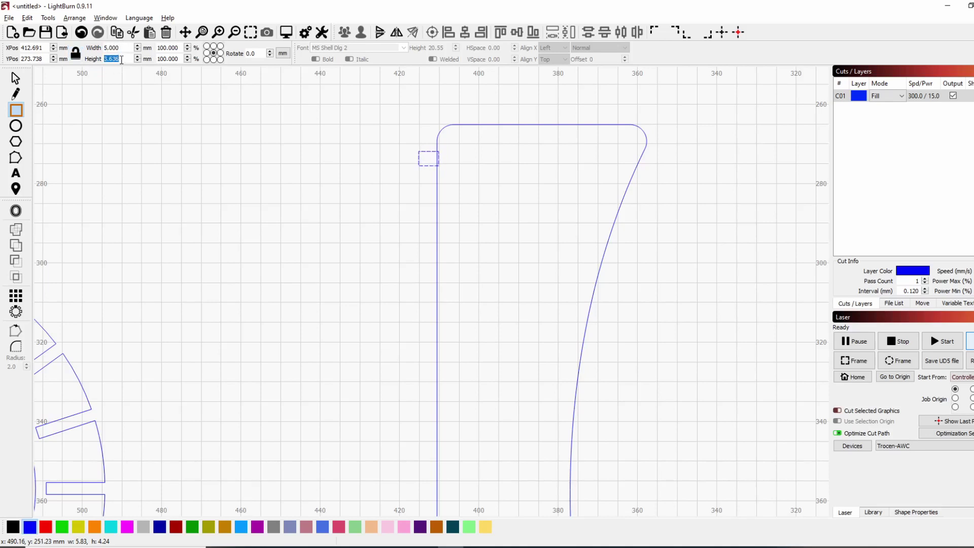
{"action": "key", "text": "Return"}
Move the 5 × 3 mm rectangle onto the fin's top corner and nudge it down.
{"action": "key", "text": "Escape"}
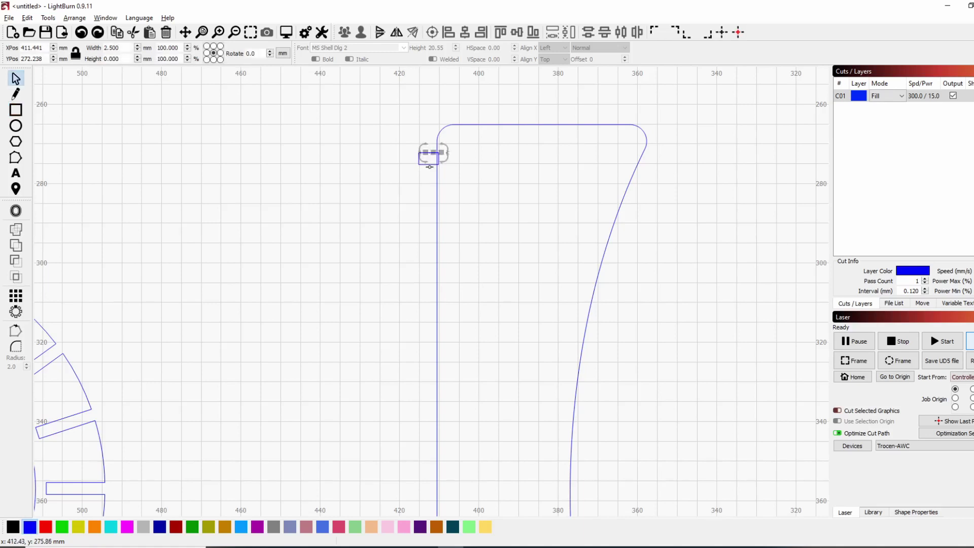
{"action": "left_click", "coordinate": [428, 164]}
{"action": "left_click_drag", "start_coordinate": [430, 158], "coordinate": [444, 156]}
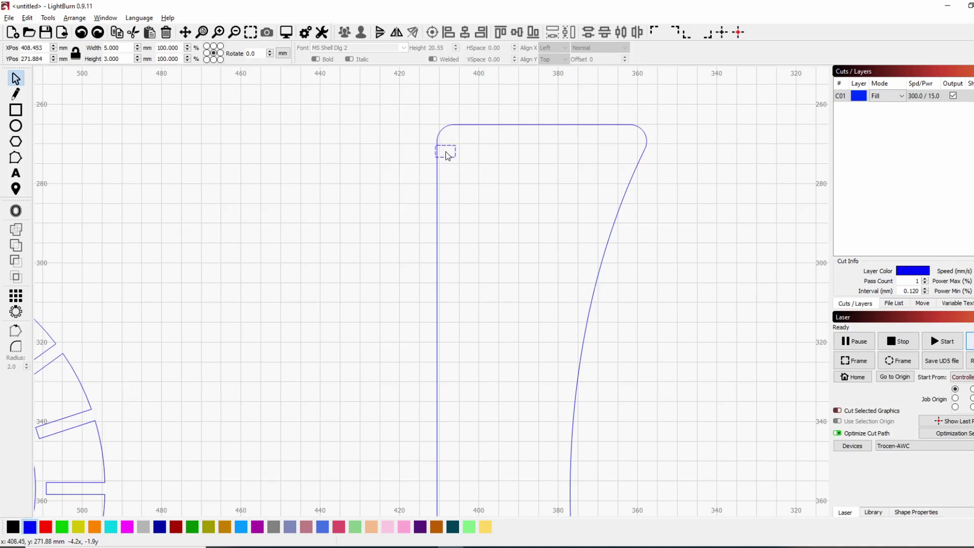
{"action": "left_click_drag", "start_coordinate": [446, 155], "coordinate": [453, 134]}
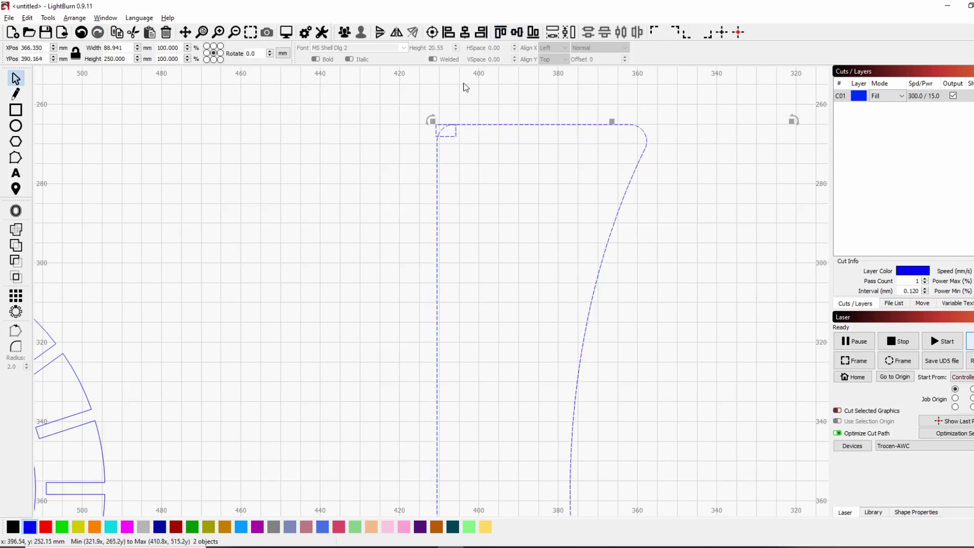
{"action": "left_click", "coordinate": [443, 135]}
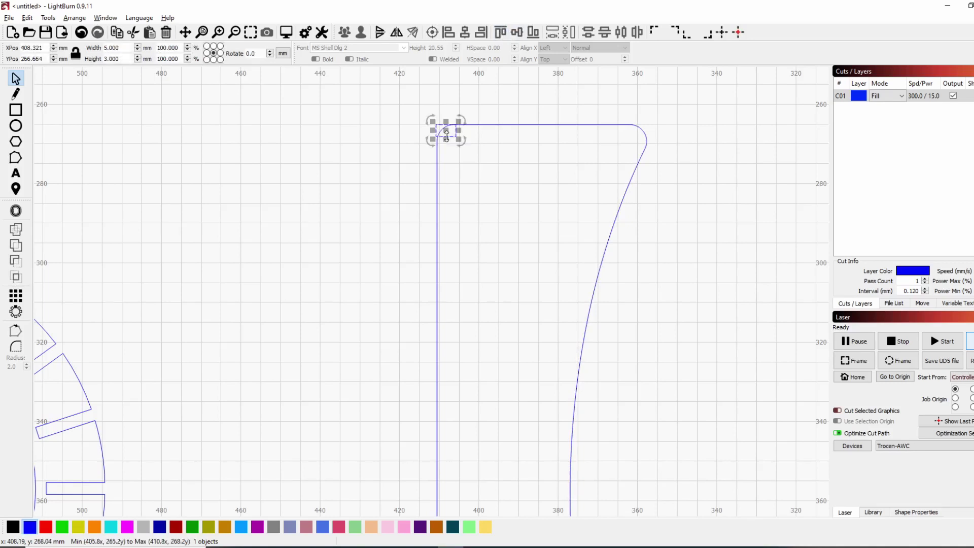
{"action": "key", "text": "Down"}
{"action": "key", "text": "Down"}
{"action": "key", "text": "Down"}
{"action": "key", "text": "Down"}
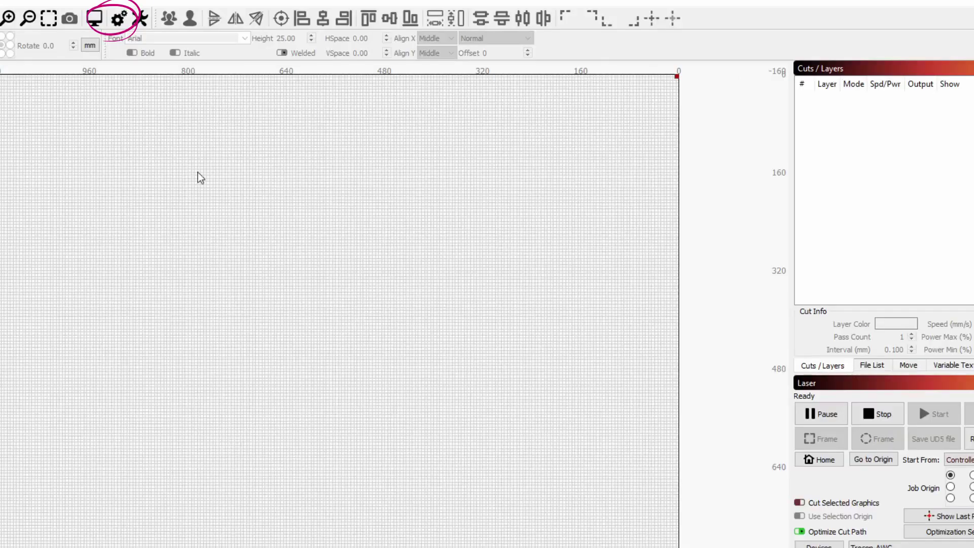
Check the fine nudge increment in Settings, closing without changes.
{"action": "left_click", "coordinate": [118, 20]}
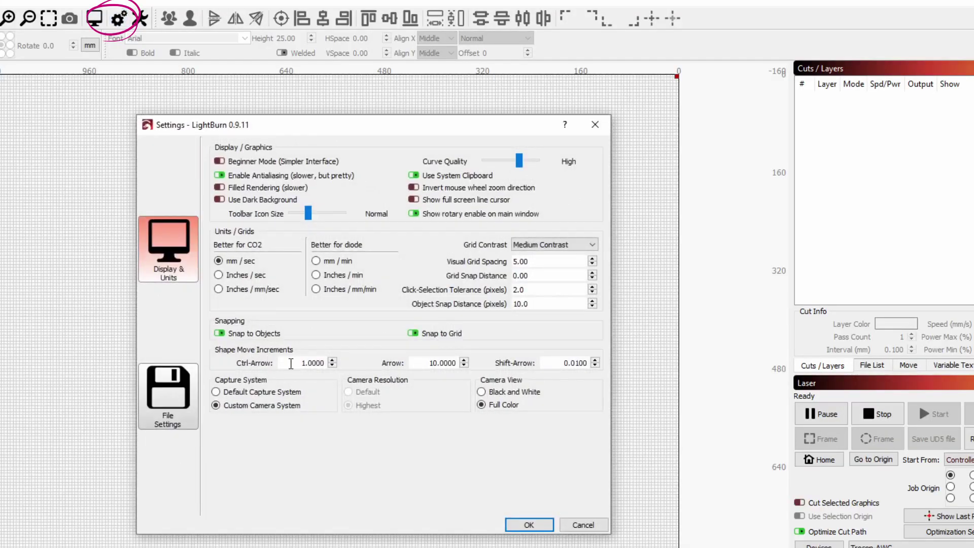
{"action": "left_click_drag", "start_coordinate": [290, 364], "coordinate": [349, 363]}
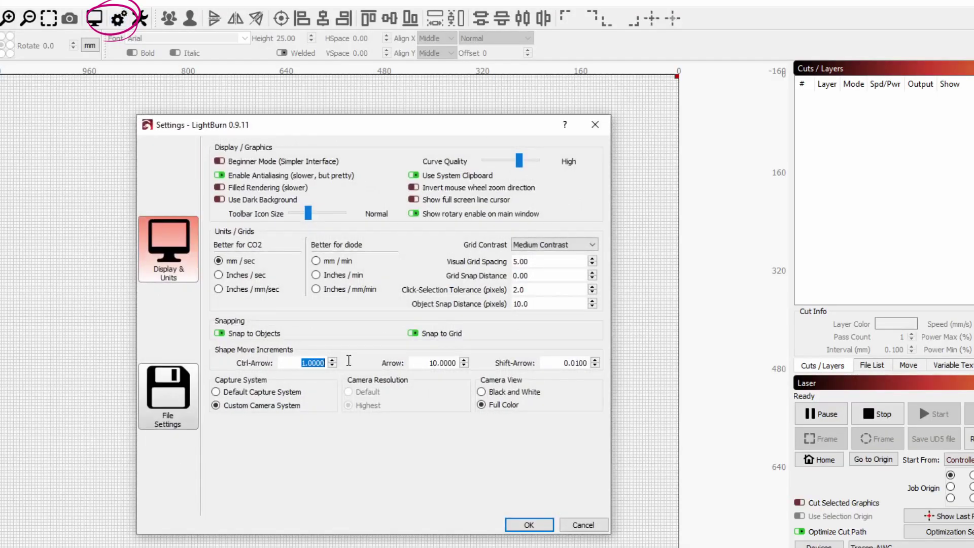
{"action": "left_click", "coordinate": [529, 526]}
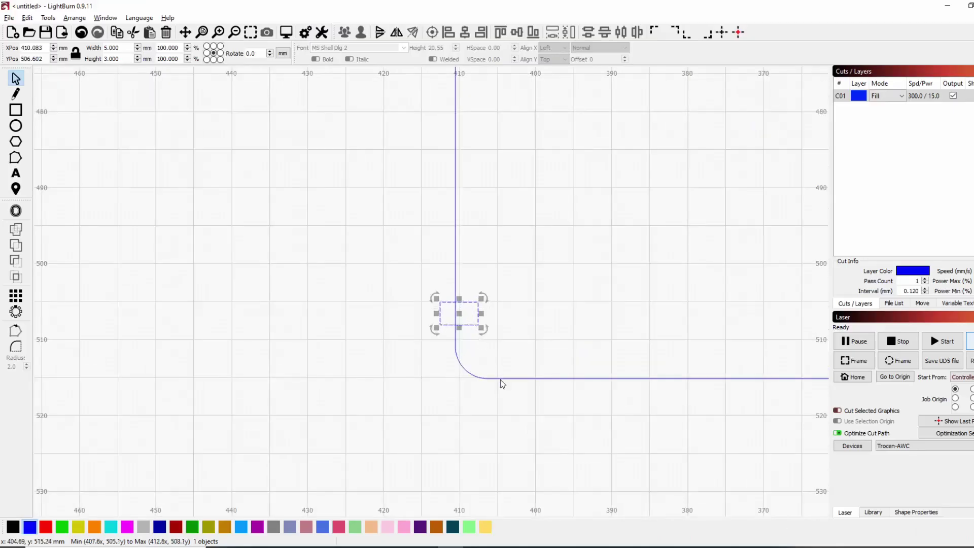
Align the rectangle to the fin's bottom and straight edge, then nudge it 5 mm up.
{"action": "left_click", "coordinate": [499, 379], "text": "shift"}
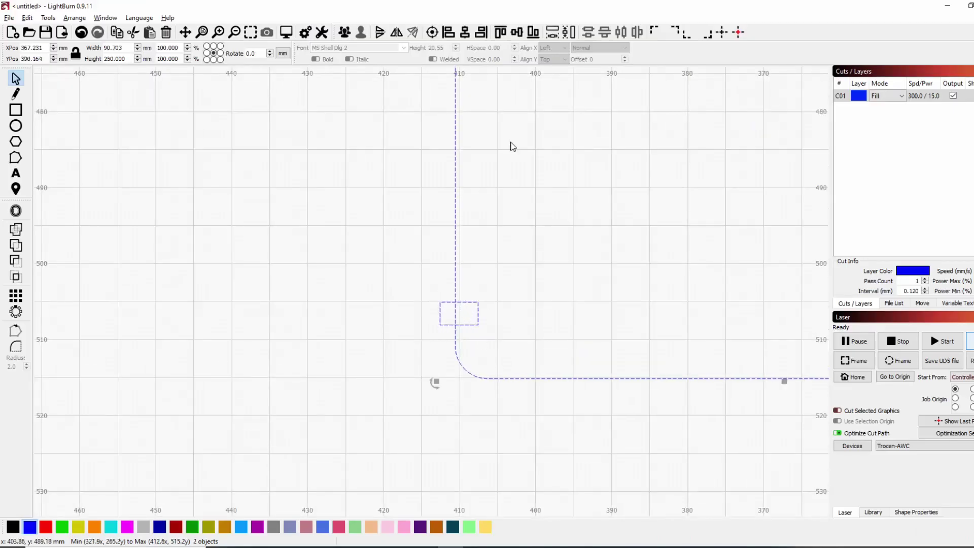
{"action": "left_click", "coordinate": [534, 32]}
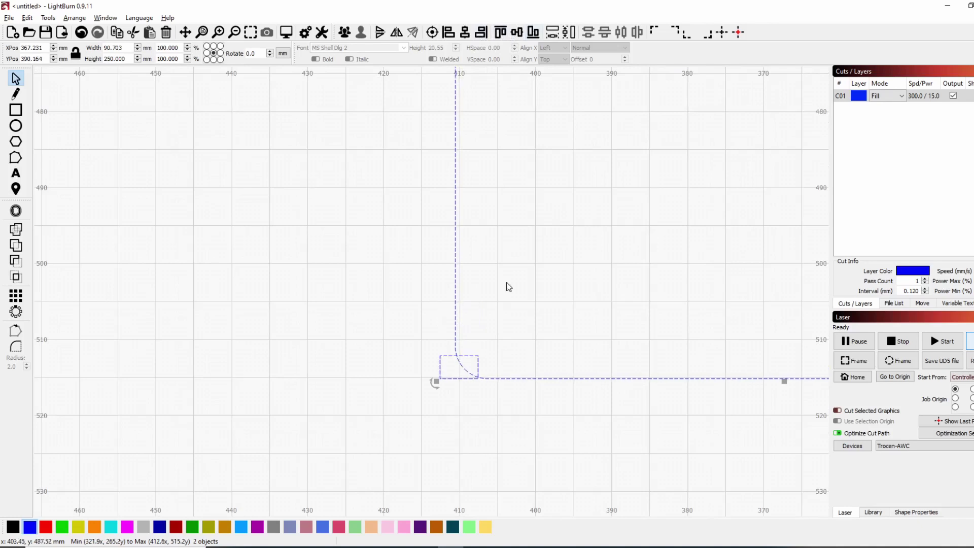
{"action": "left_click", "coordinate": [448, 32]}
{"action": "left_click", "coordinate": [480, 407]}
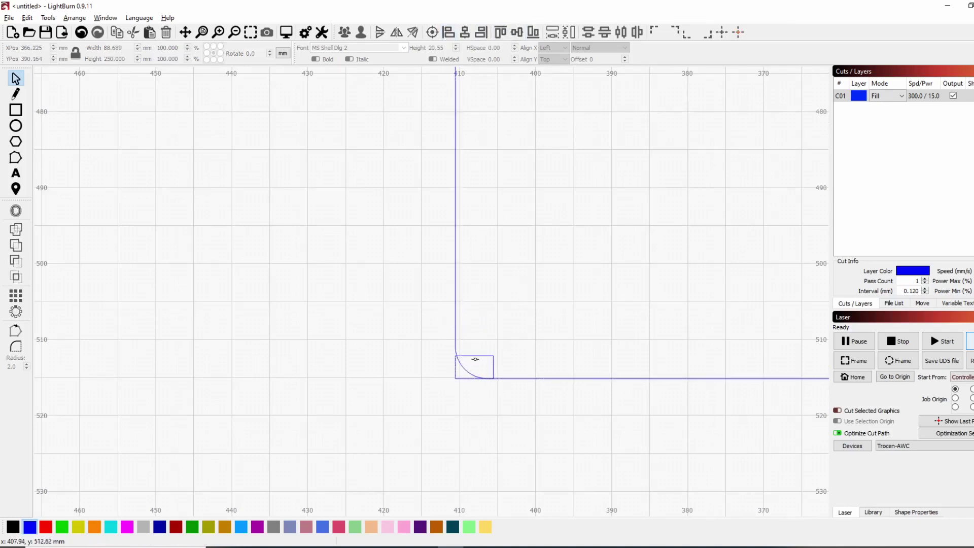
{"action": "left_click", "coordinate": [476, 355]}
{"action": "key", "text": "Up"}
{"action": "key", "text": "Up"}
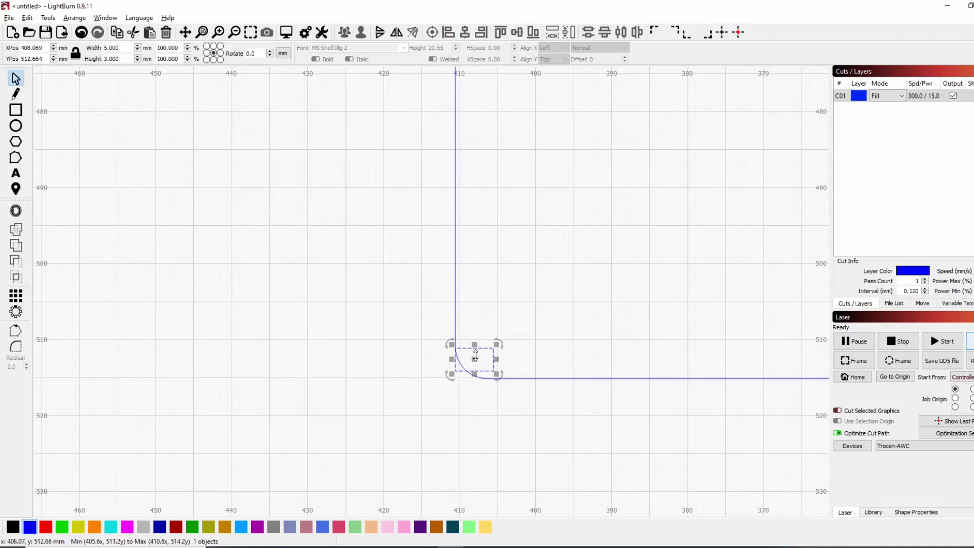
{"action": "key", "text": "Up"}
{"action": "key", "text": "Up"}
{"action": "key", "text": "Up"}
{"action": "scroll", "coordinate": [487, 229], "scroll_direction": "down", "scroll_amount": 2}
{"action": "scroll", "coordinate": [482, 220], "scroll_direction": "down", "scroll_amount": 1}
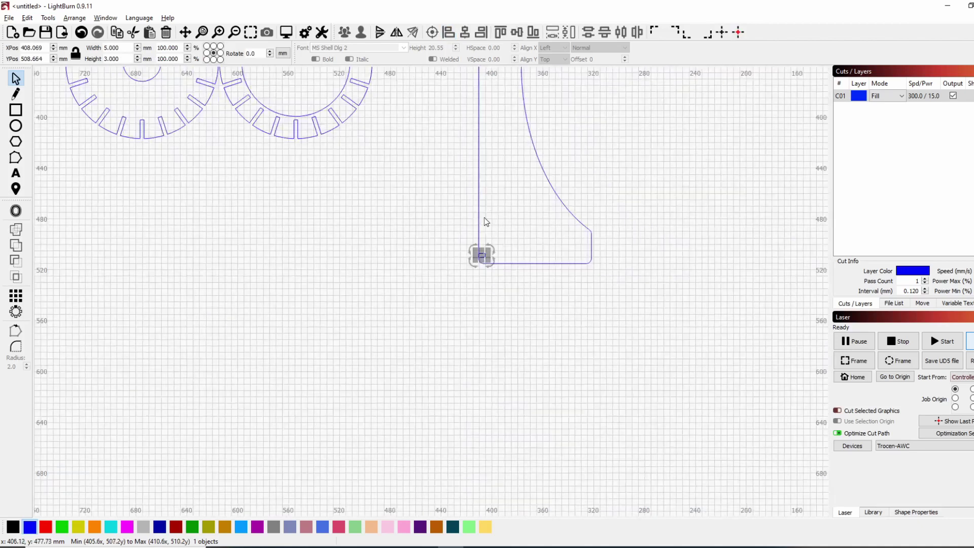
{"action": "scroll", "coordinate": [480, 224], "scroll_direction": "down", "scroll_amount": 1}
{"action": "scroll", "coordinate": [455, 258], "scroll_direction": "down", "scroll_amount": 1}
{"action": "scroll", "coordinate": [460, 238], "scroll_direction": "up", "scroll_amount": 2}
{"action": "scroll", "coordinate": [517, 221], "scroll_direction": "up", "scroll_amount": 2}
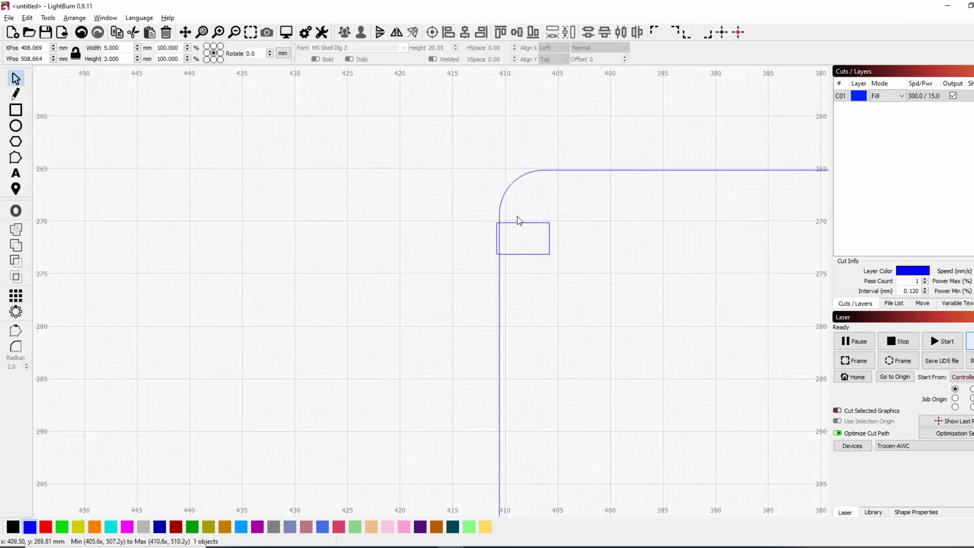
Align a small rectangle to the fin's left edge and subtract it for the top notch.
{"action": "left_click_drag", "start_coordinate": [522, 222], "coordinate": [522, 222]}
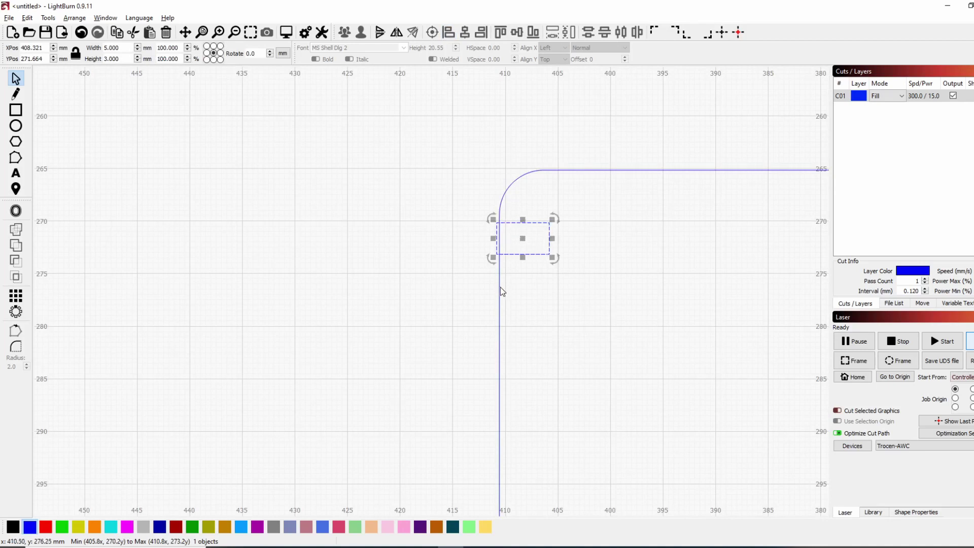
{"action": "left_click", "coordinate": [501, 287], "text": "shift"}
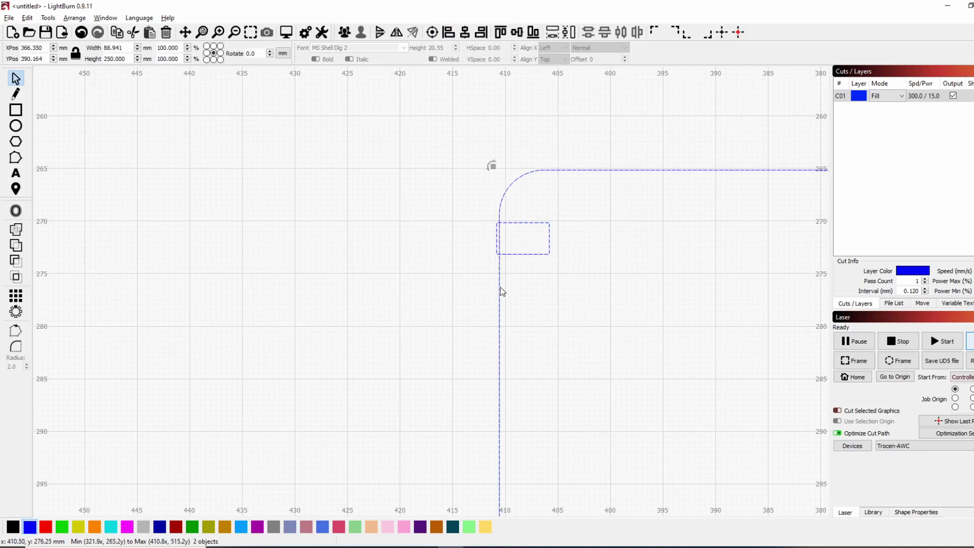
{"action": "left_click", "coordinate": [448, 32]}
{"action": "left_click", "coordinate": [558, 320]}
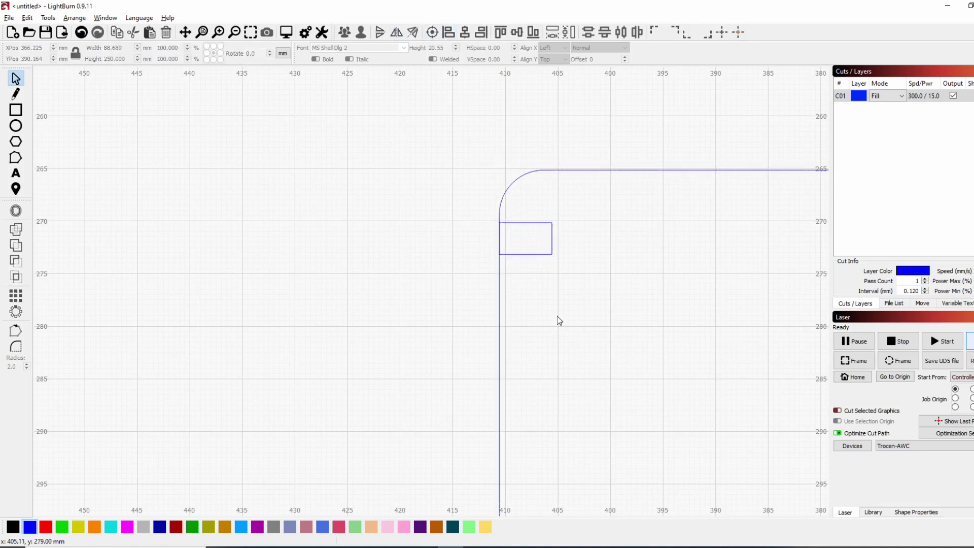
{"action": "left_click", "coordinate": [501, 198]}
{"action": "left_click", "coordinate": [520, 228], "text": "shift"}
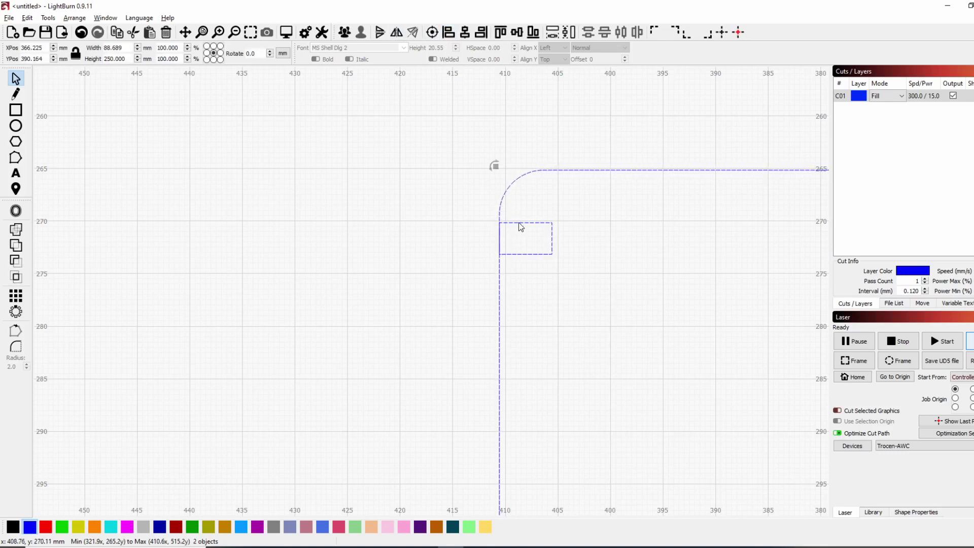
{"action": "left_click", "coordinate": [16, 260]}
{"action": "scroll", "coordinate": [470, 354], "scroll_direction": "down", "scroll_amount": 2}
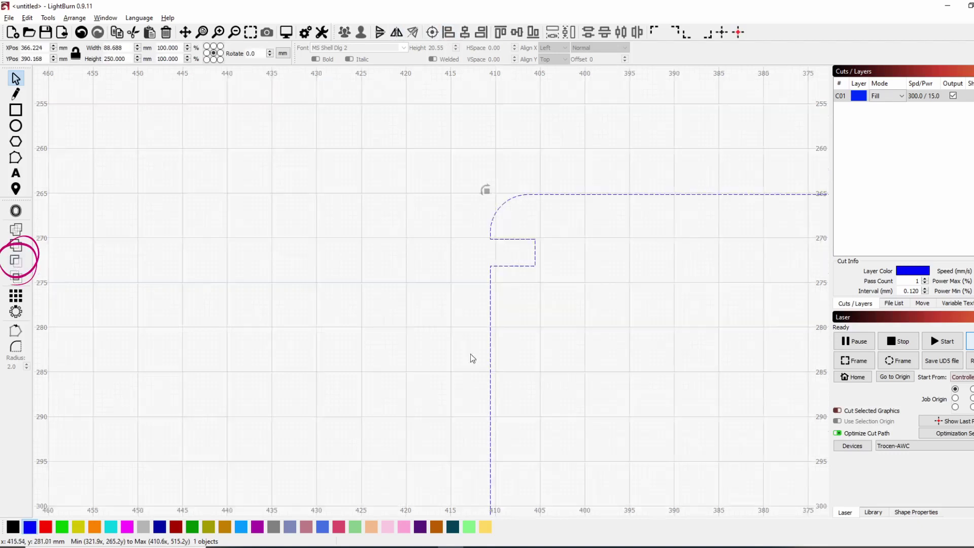
{"action": "scroll", "coordinate": [507, 375], "scroll_direction": "down", "scroll_amount": 2}
{"action": "scroll", "coordinate": [474, 191], "scroll_direction": "down", "scroll_amount": 2}
{"action": "scroll", "coordinate": [489, 522], "scroll_direction": "down", "scroll_amount": 1}
{"action": "scroll", "coordinate": [459, 266], "scroll_direction": "up", "scroll_amount": 1}
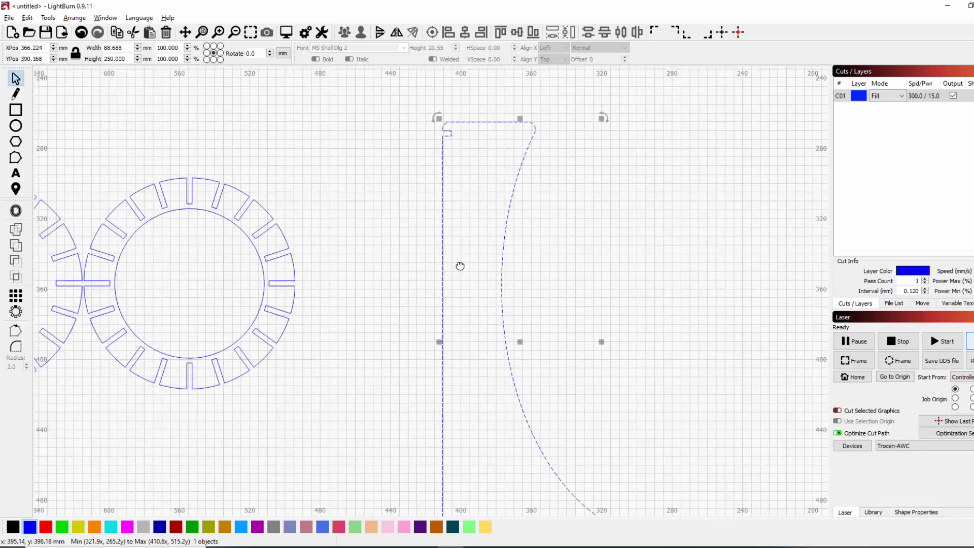
{"action": "scroll", "coordinate": [449, 411], "scroll_direction": "down", "scroll_amount": 1}
{"action": "scroll", "coordinate": [448, 411], "scroll_direction": "up", "scroll_amount": 3}
Subtract the small rectangle at the fin's bottom corner to cut the bottom notch.
{"action": "left_click_drag", "start_coordinate": [465, 426], "coordinate": [444, 302]}
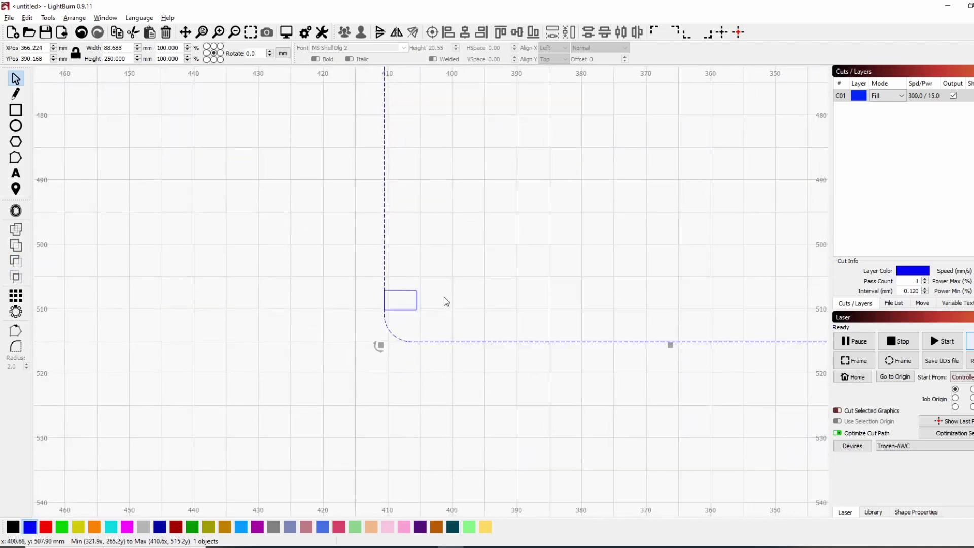
{"action": "scroll", "coordinate": [395, 307], "scroll_direction": "up", "scroll_amount": 2}
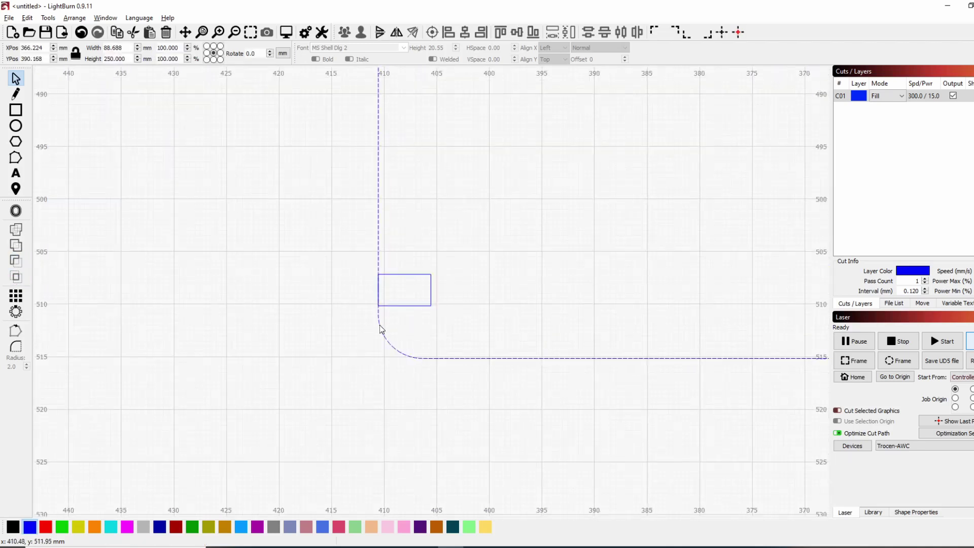
{"action": "left_click", "coordinate": [399, 306], "text": "shift"}
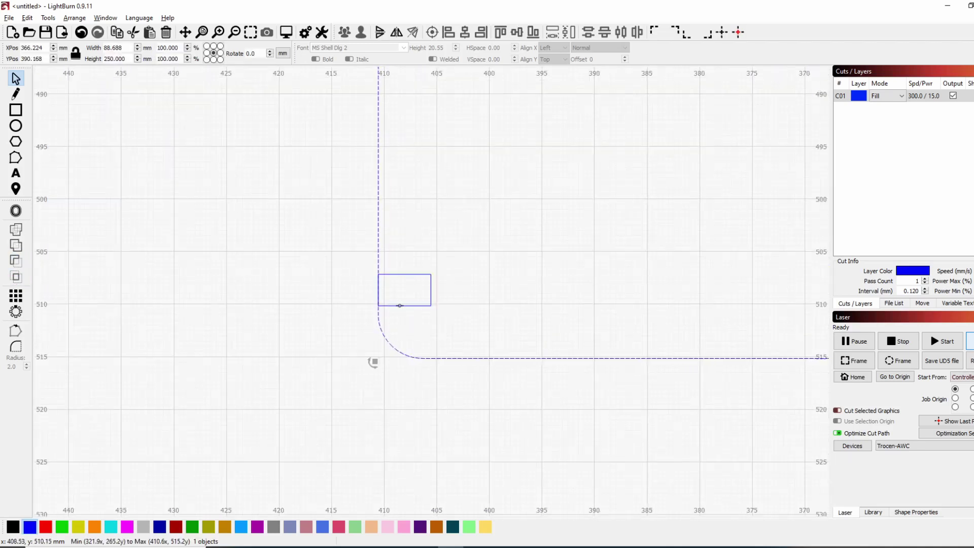
{"action": "left_click", "coordinate": [15, 260]}
{"action": "scroll", "coordinate": [507, 268], "scroll_direction": "down", "scroll_amount": 3}
{"action": "scroll", "coordinate": [507, 274], "scroll_direction": "down", "scroll_amount": 3}
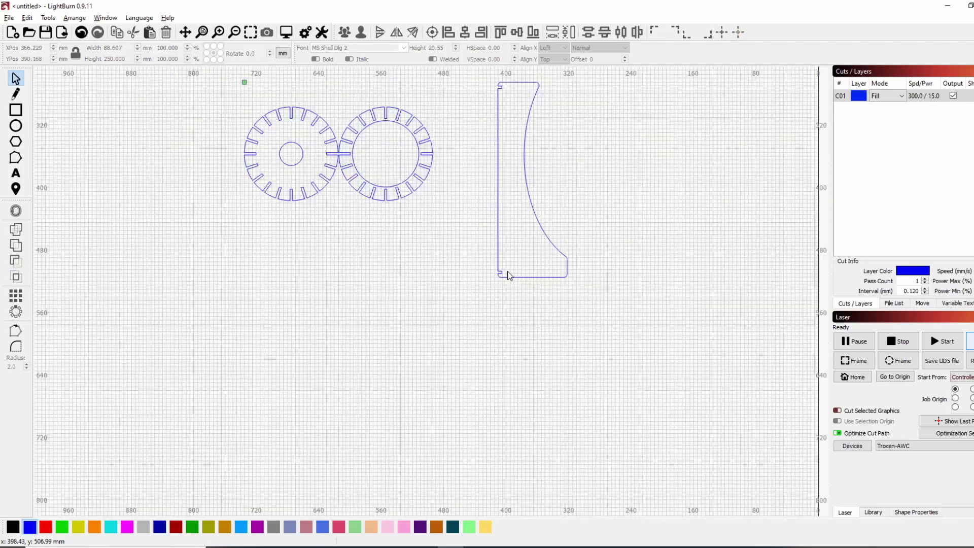
{"action": "scroll", "coordinate": [505, 272], "scroll_direction": "down", "scroll_amount": 1}
Duplicate the fin with a 2-column grid array, mirror the copy horizontally, and nudge it left to nest.
{"action": "left_click_drag", "start_coordinate": [505, 272], "coordinate": [455, 324]}
{"action": "scroll", "coordinate": [449, 220], "scroll_direction": "up", "scroll_amount": 1}
{"action": "scroll", "coordinate": [450, 219], "scroll_direction": "up", "scroll_amount": 1}
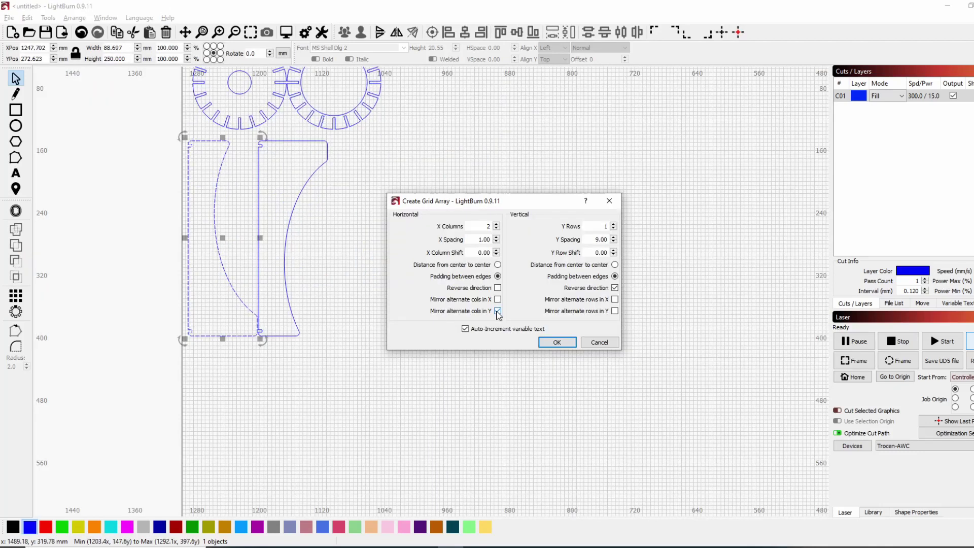
{"action": "left_click", "coordinate": [558, 344]}
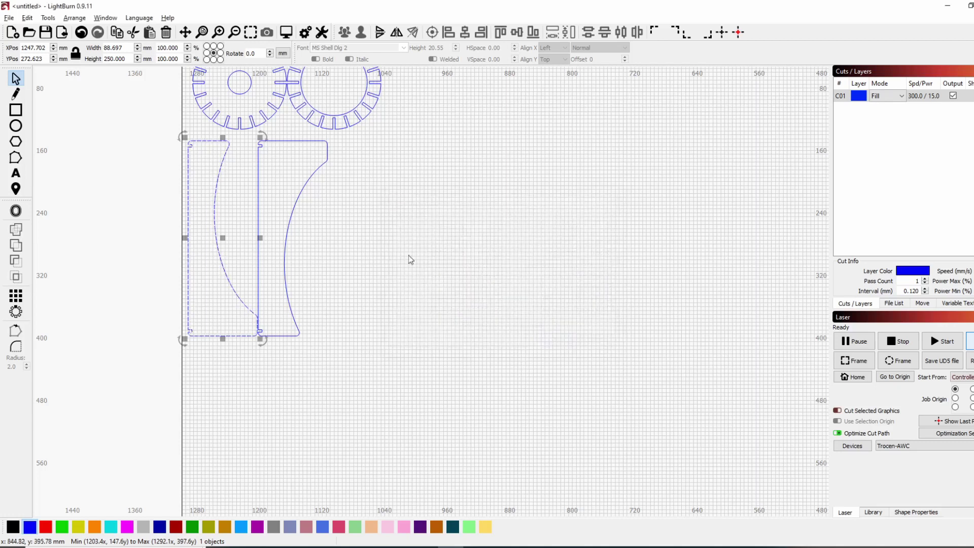
{"action": "left_click", "coordinate": [396, 32]}
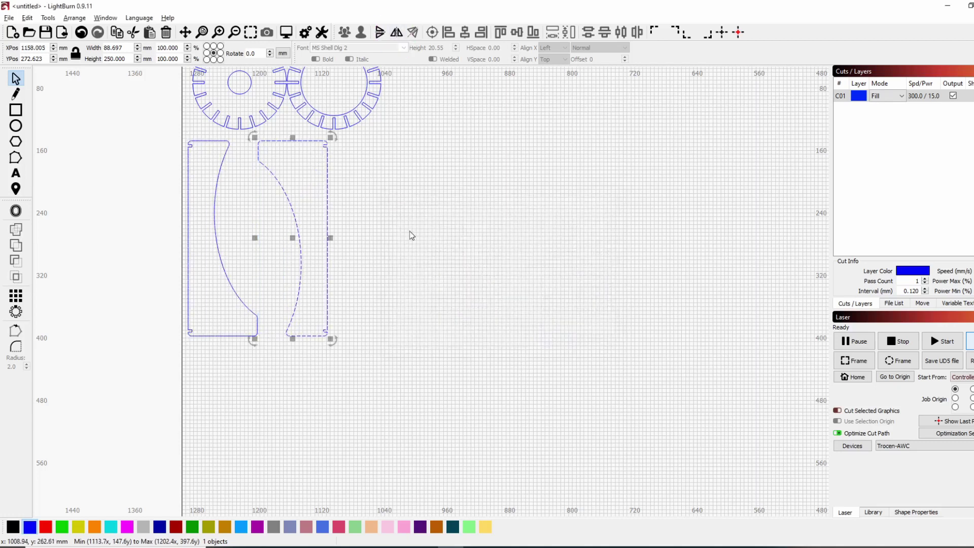
{"action": "key", "text": "Left"}
{"action": "key", "text": "Left"}
{"action": "key", "text": "Left"}
{"action": "key", "text": "Left"}
{"action": "key", "text": "Left"}
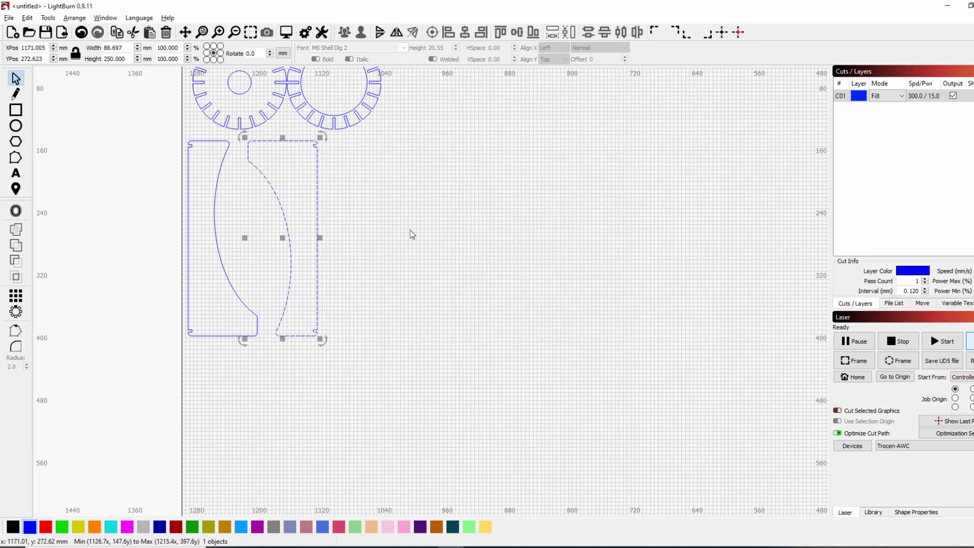
{"action": "key", "text": "Left"}
{"action": "key", "text": "Left"}
{"action": "key", "text": "Left"}
{"action": "key", "text": "Left"}
{"action": "key", "text": "Left"}
{"action": "key", "text": "Left"}
{"action": "key", "text": "Left"}
{"action": "key", "text": "Left"}
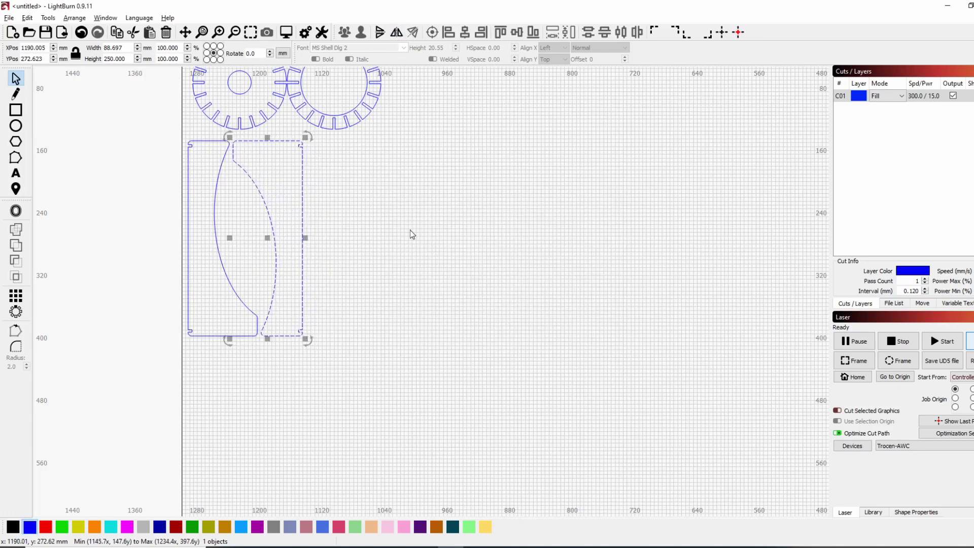
{"action": "key", "text": "Left"}
{"action": "key", "text": "Left"}
{"action": "key", "text": "Left"}
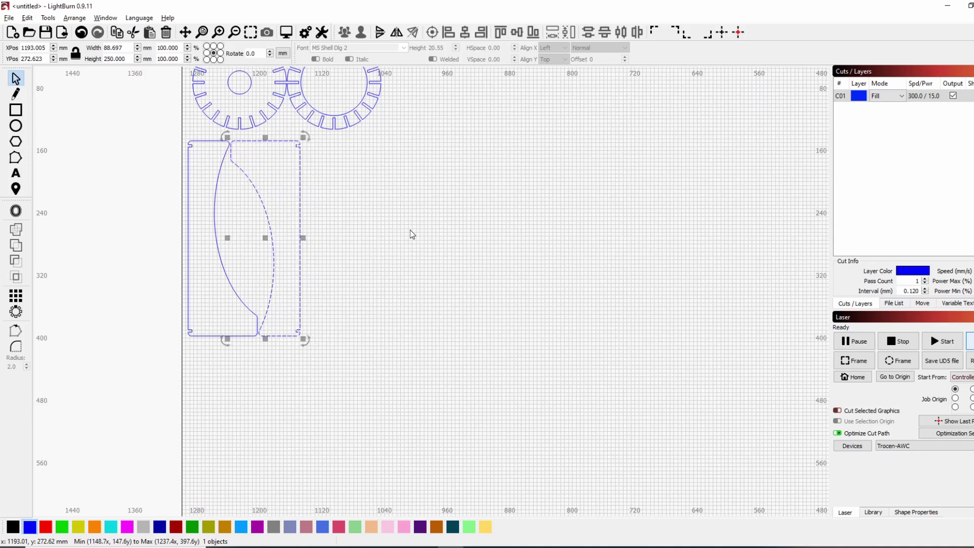
{"action": "scroll", "coordinate": [246, 228], "scroll_direction": "up", "scroll_amount": 1}
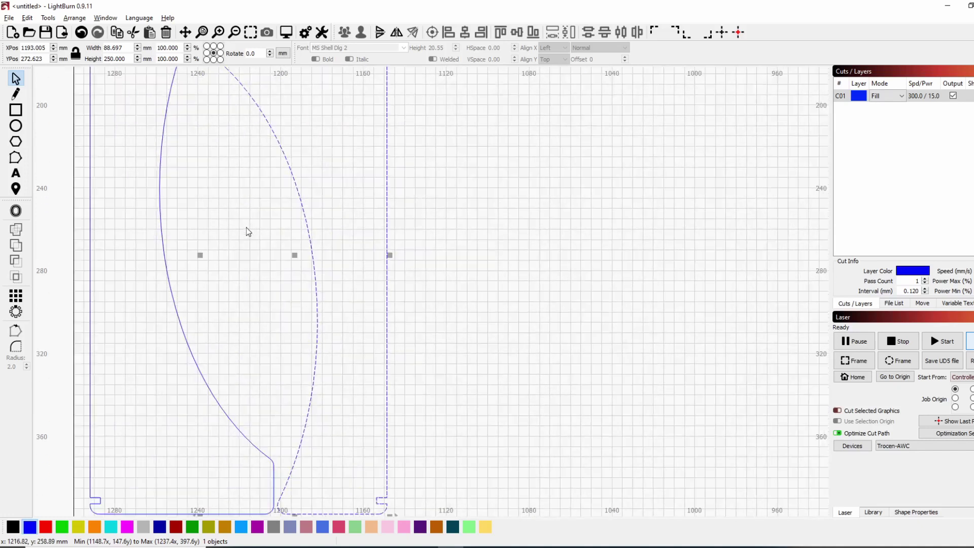
{"action": "scroll", "coordinate": [246, 227], "scroll_direction": "up", "scroll_amount": 1}
{"action": "scroll", "coordinate": [246, 228], "scroll_direction": "down", "scroll_amount": 1}
{"action": "scroll", "coordinate": [246, 228], "scroll_direction": "down", "scroll_amount": 1}
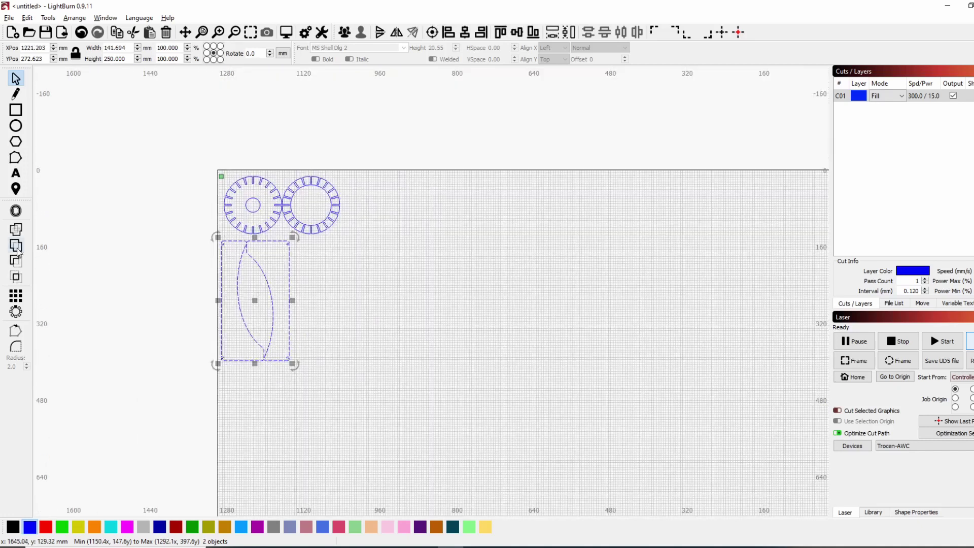
Grid-array the nested fin pair into 5 columns and 2 rows with 0.00 Y spacing.
{"action": "left_click", "coordinate": [15, 297]}
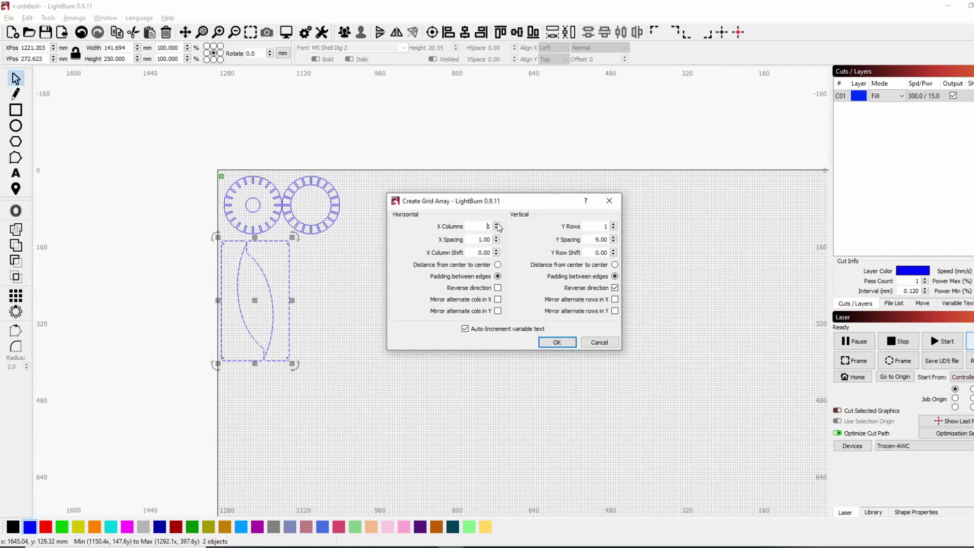
{"action": "left_click", "coordinate": [497, 226]}
{"action": "left_click", "coordinate": [497, 226]}
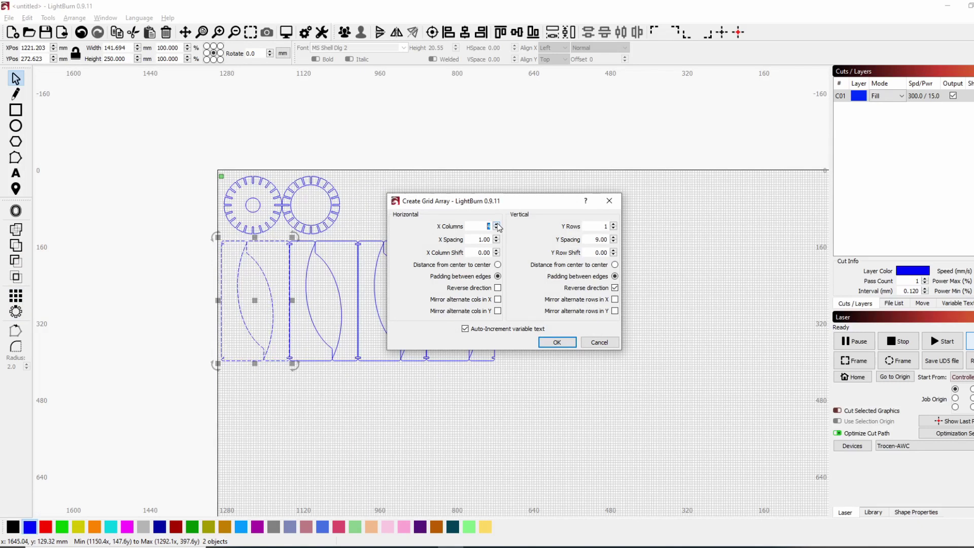
{"action": "left_click", "coordinate": [497, 226]}
{"action": "left_click", "coordinate": [614, 228]}
{"action": "left_click", "coordinate": [613, 241]}
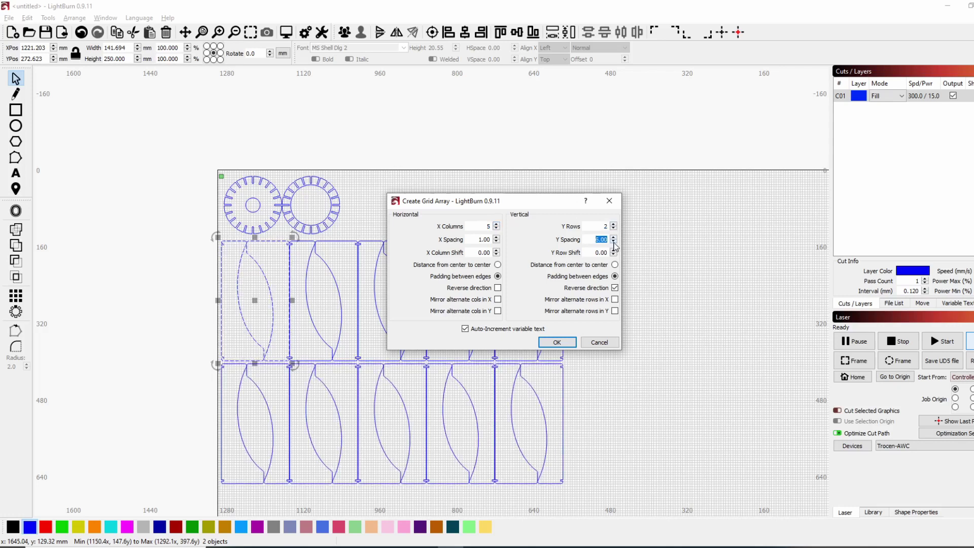
{"action": "left_click", "coordinate": [614, 245]}
{"action": "left_click", "coordinate": [615, 244]}
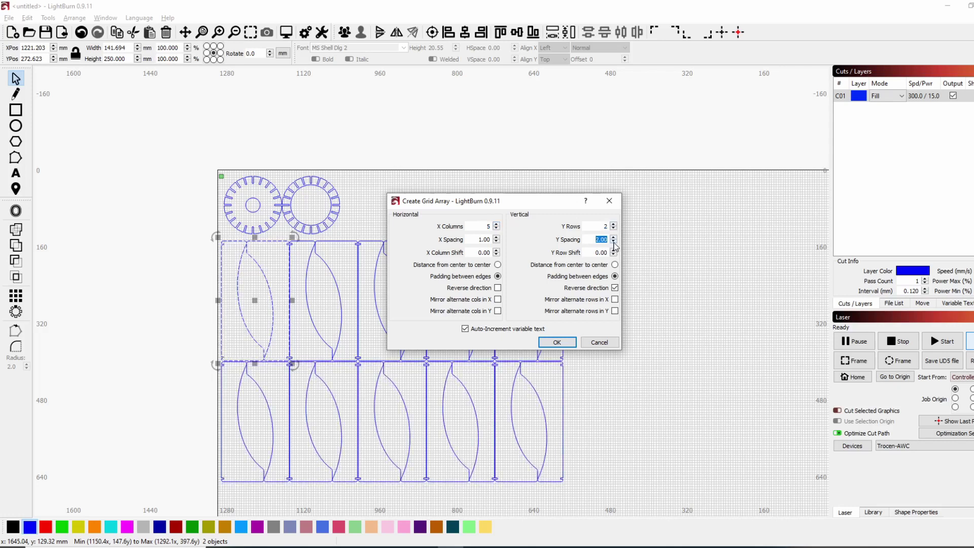
{"action": "left_click", "coordinate": [615, 245]}
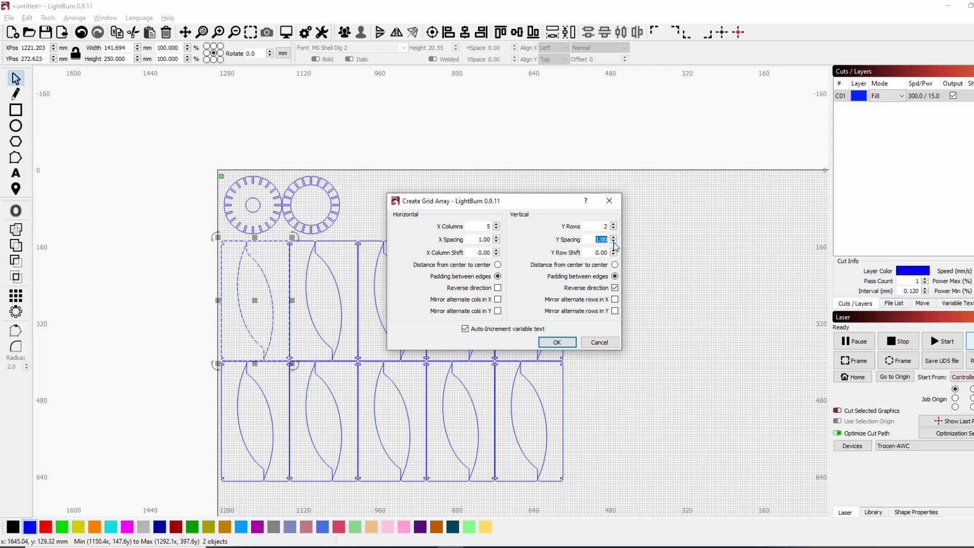
{"action": "left_click", "coordinate": [614, 245]}
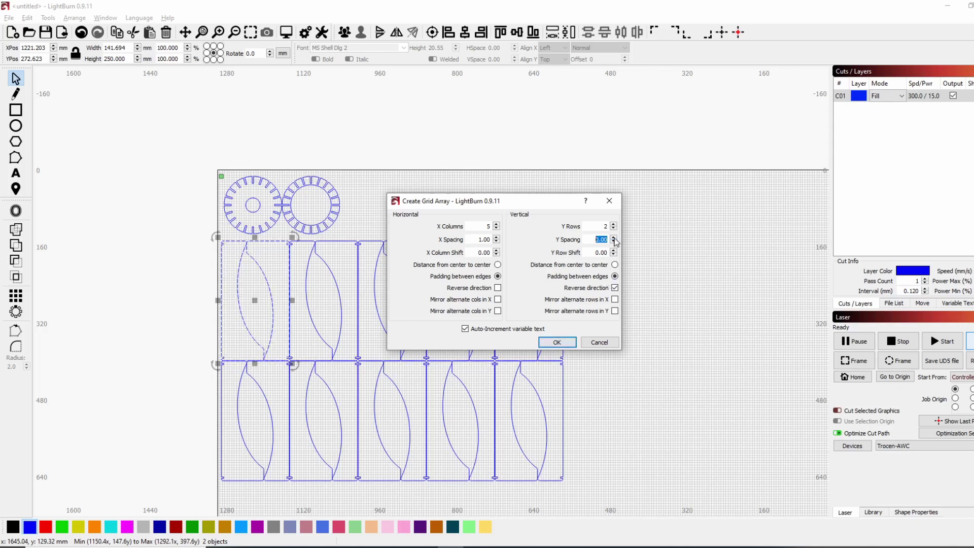
{"action": "left_click", "coordinate": [558, 343]}
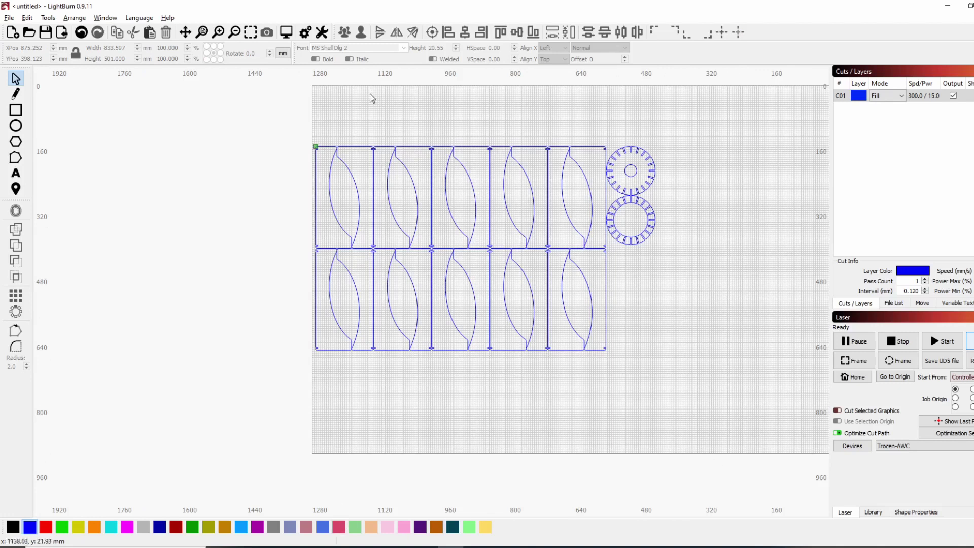
Put all 21 shapes on brown layer C26 and review its cut settings (25 mm/s, 55% power).
{"action": "left_click_drag", "start_coordinate": [271, 131], "coordinate": [674, 387]}
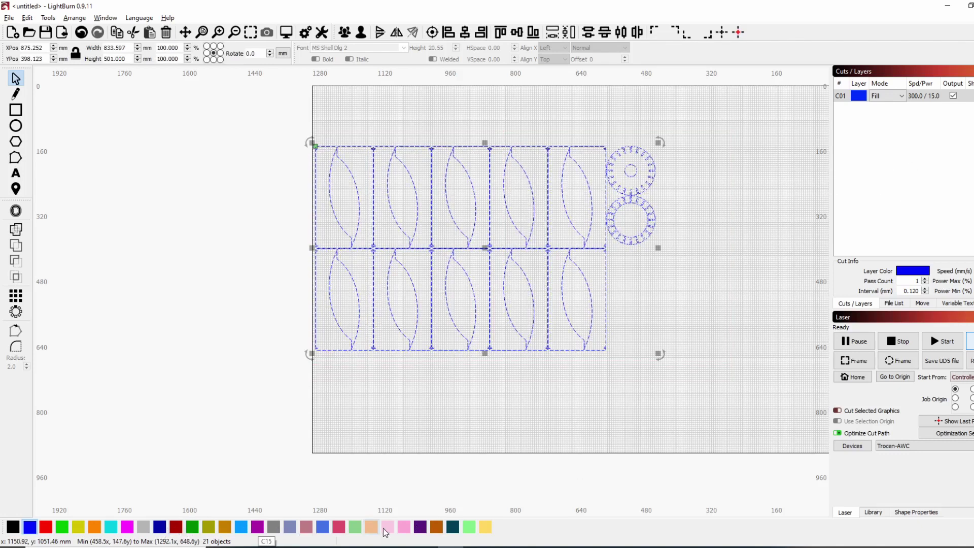
{"action": "left_click", "coordinate": [434, 528]}
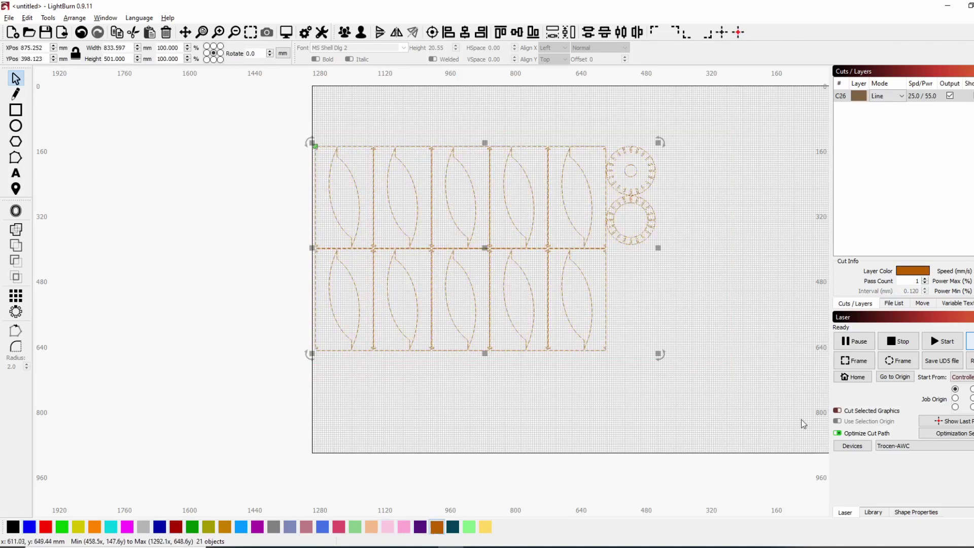
{"action": "left_click", "coordinate": [873, 511]}
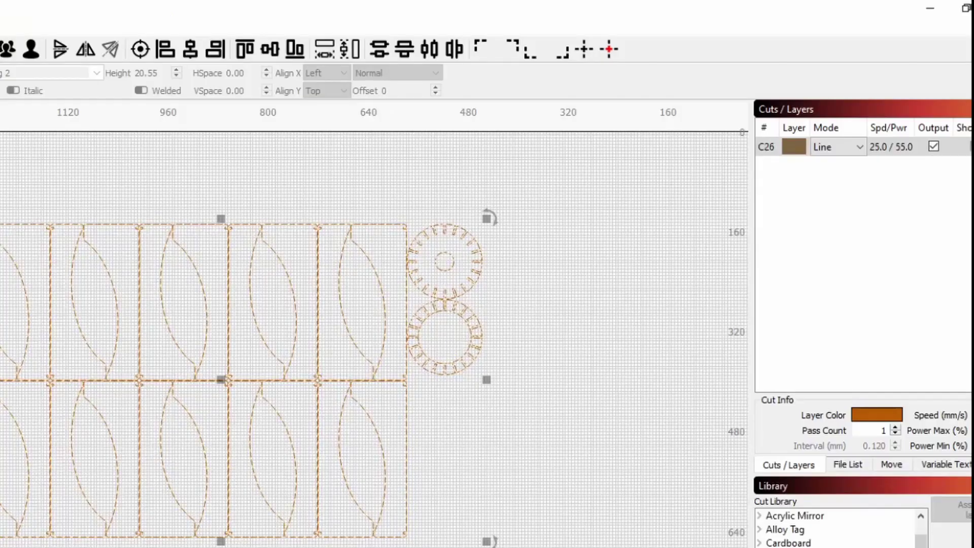
{"action": "double_click", "coordinate": [887, 147]}
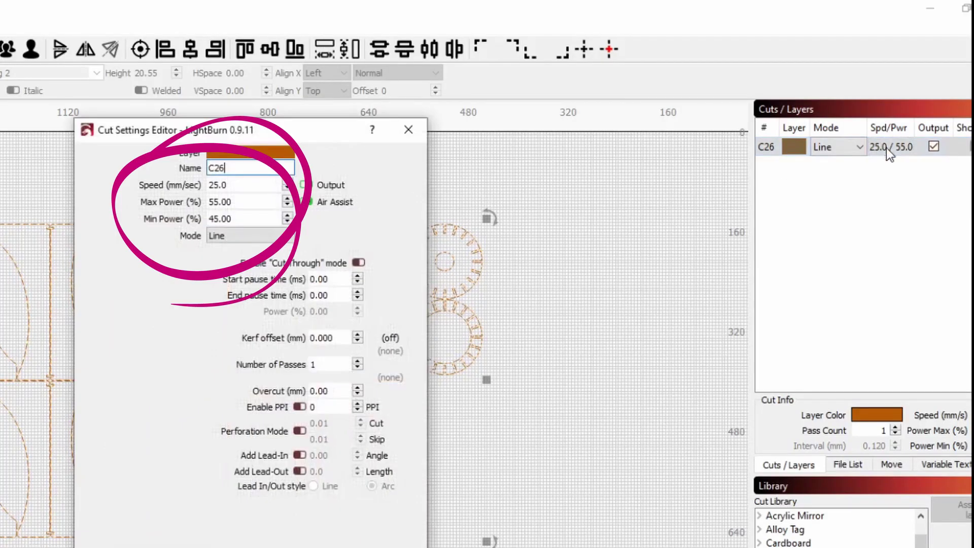